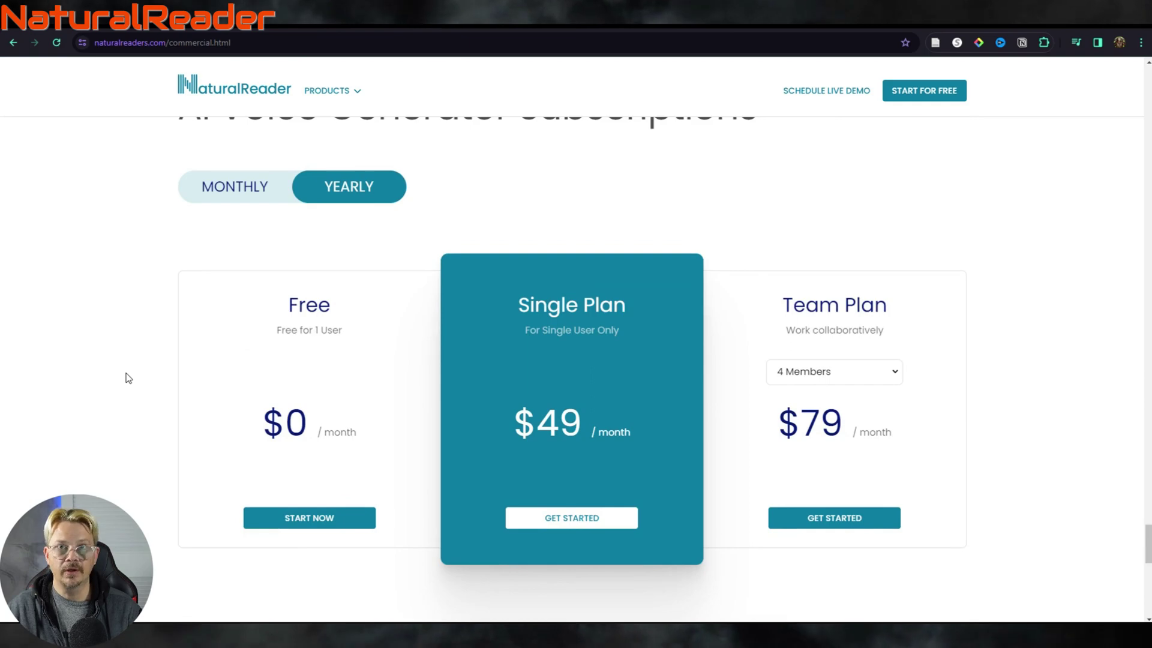
# Step: Review NaturalReader's AI Voice Generator subscription plans and view the list of available products
pyautogui.scroll(-3, 123, 378)
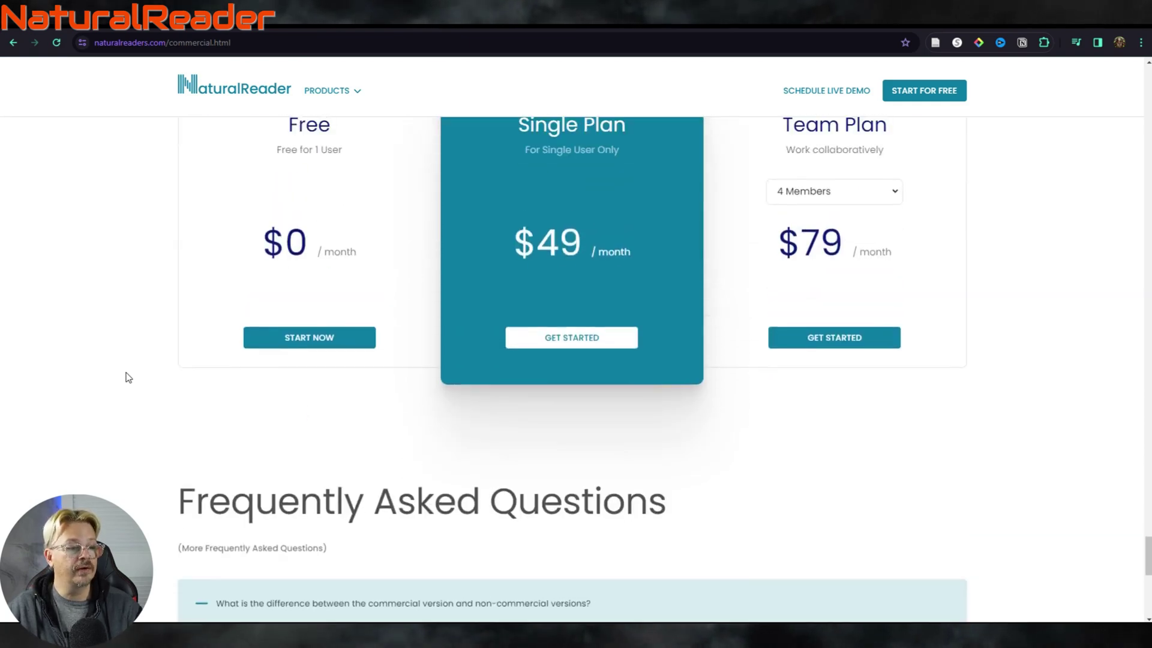
pyautogui.scroll(9, 167, 280)
pyautogui.click(328, 91)
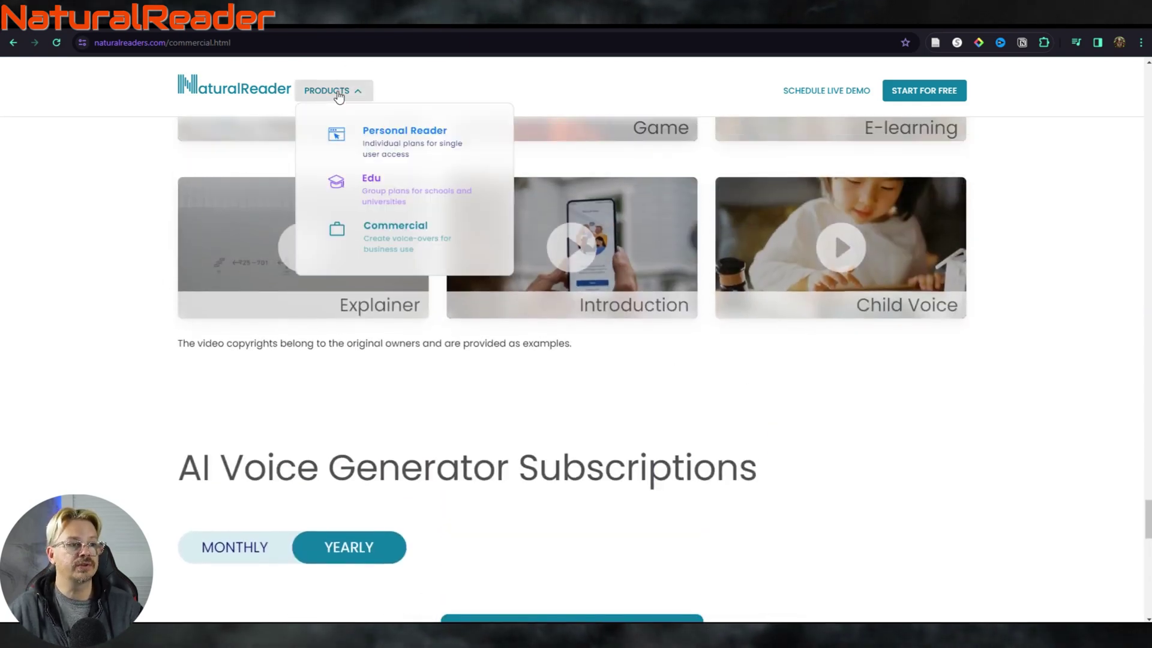
pyautogui.scroll(-8, 118, 389)
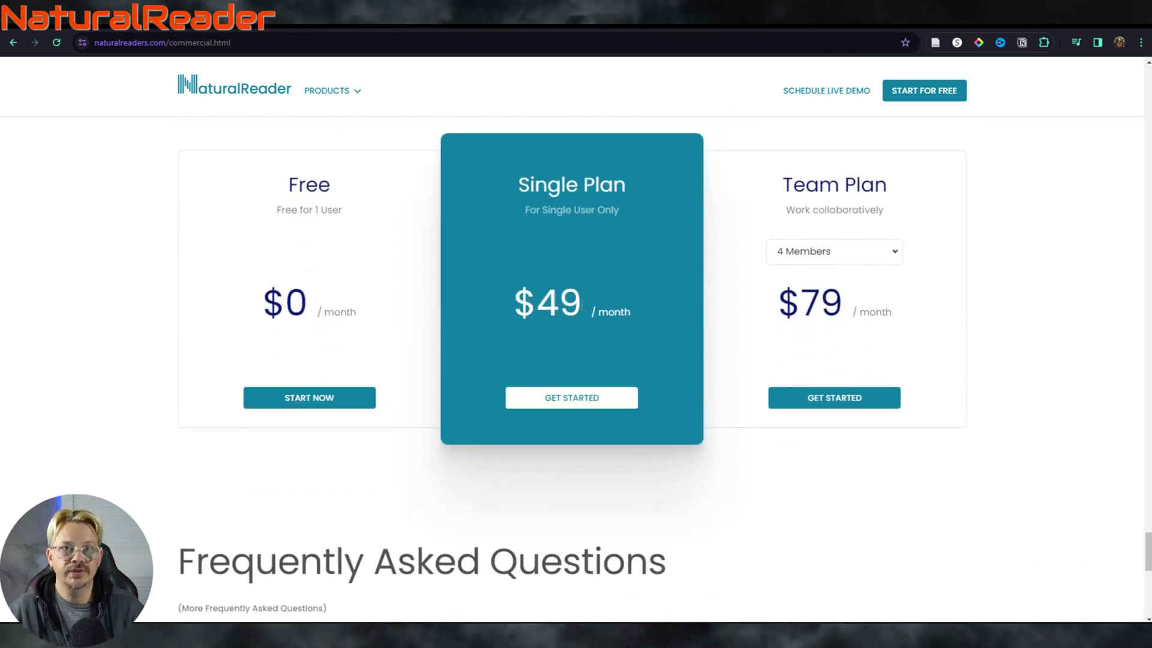
# Step: Read the FAQ answers on TTS voiceover benefits, human-sounding AI voices, making voiceover audio, and commercial versus non-commercial versions
pyautogui.scroll(-7, 204, 383)
pyautogui.scroll(-1, 183, 465)
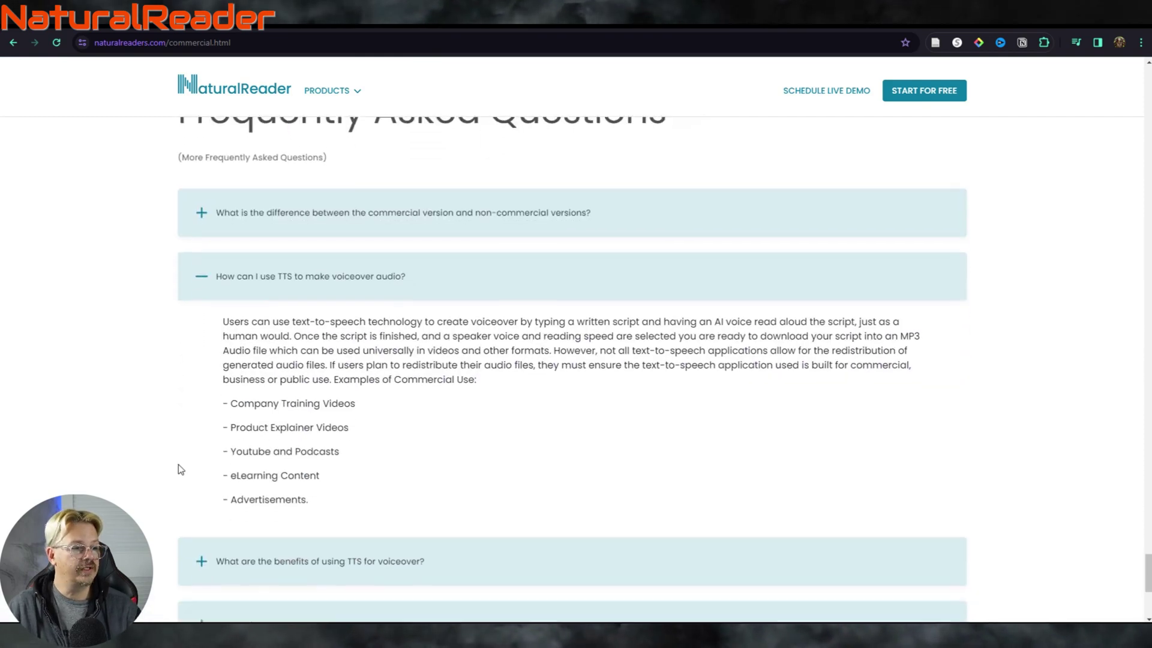
pyautogui.click(197, 535)
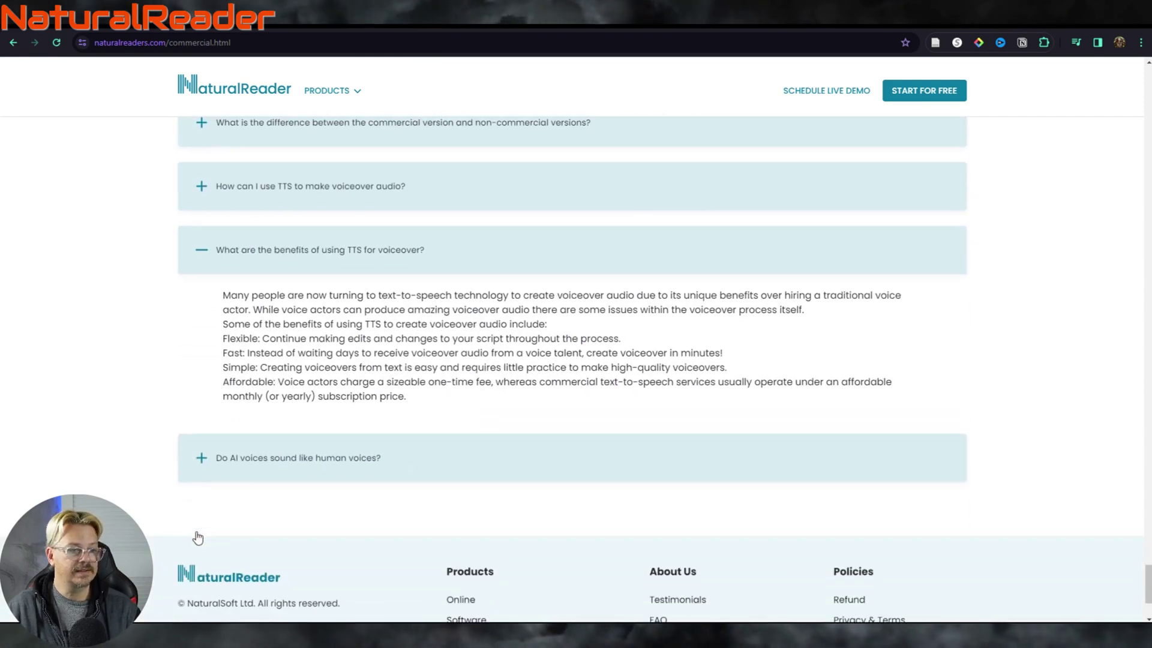
pyautogui.click(200, 457)
pyautogui.scroll(-1, 209, 463)
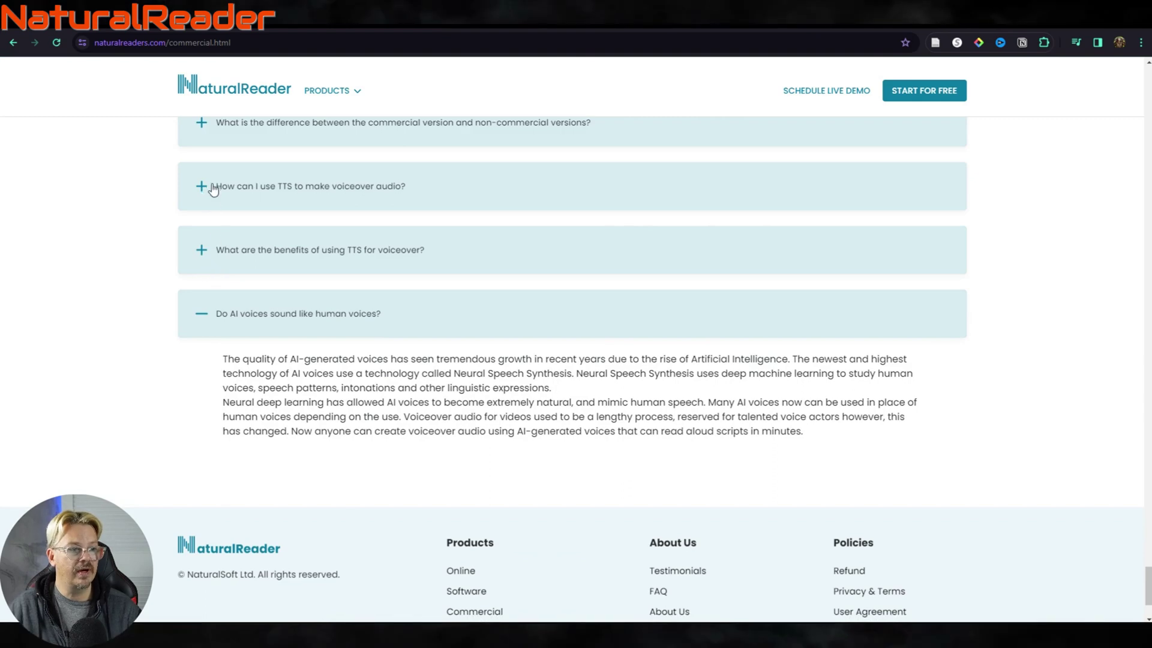
pyautogui.click(201, 186)
pyautogui.click(202, 124)
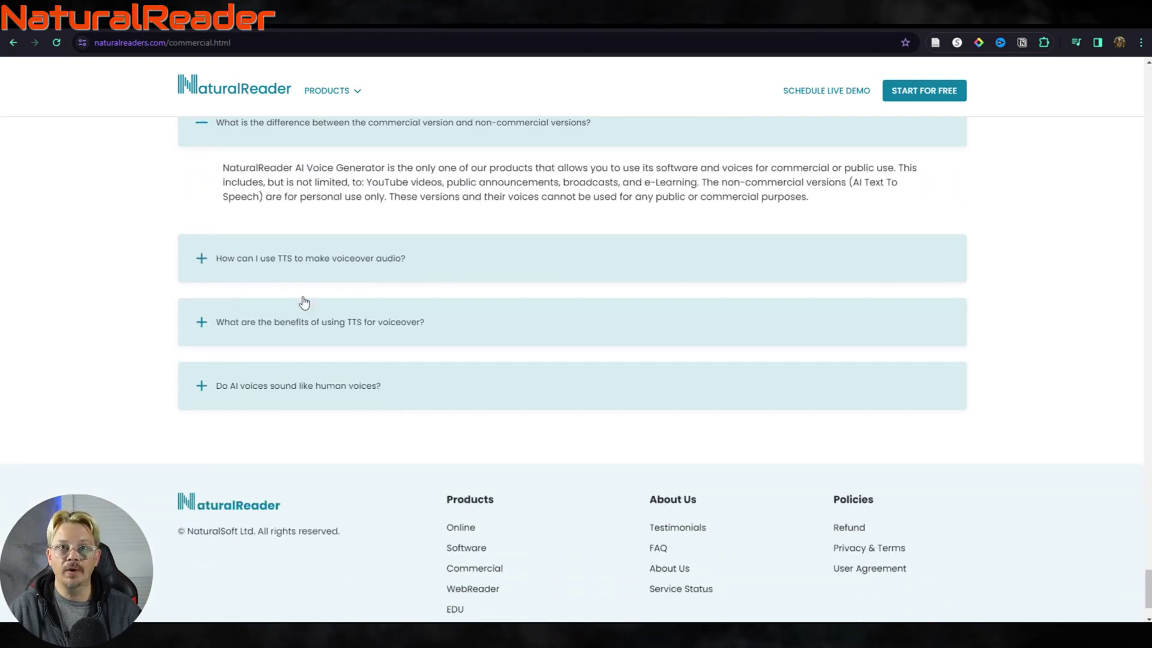
# Step: Compare the yearly pricing of the Free, Single and Team plans above the FAQ section
pyautogui.scroll(2, 606, 198)
pyautogui.scroll(10, 595, 264)
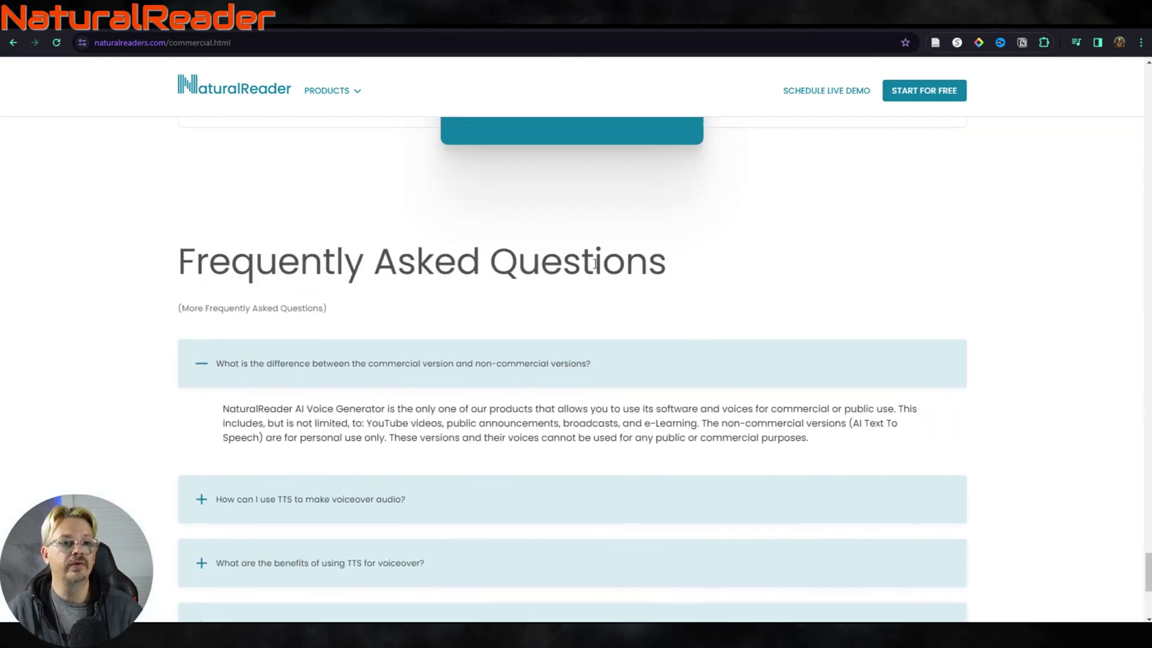
pyautogui.scroll(4, 594, 264)
pyautogui.scroll(-12, 594, 264)
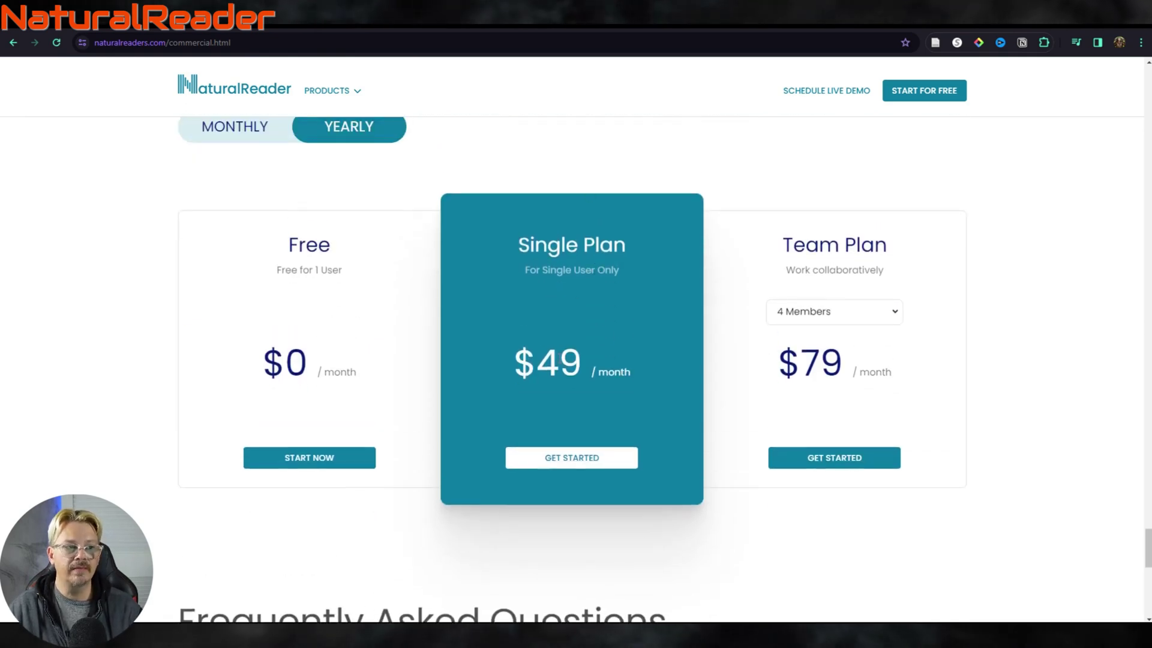
pyautogui.scroll(2, 507, 396)
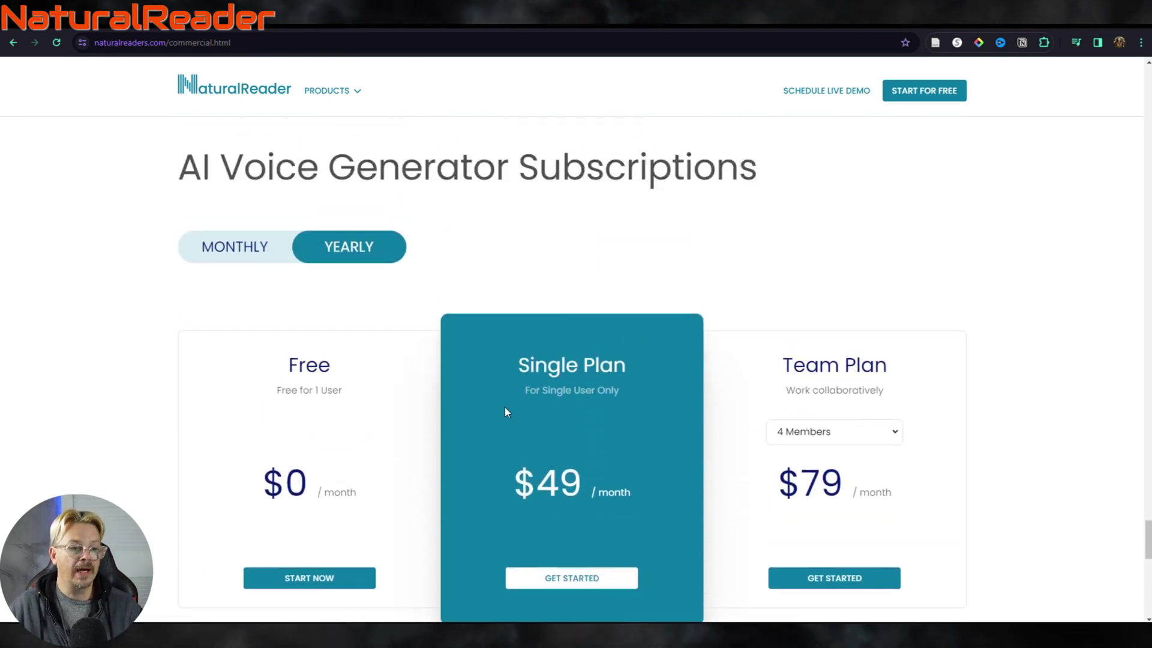
pyautogui.scroll(-2, 505, 407)
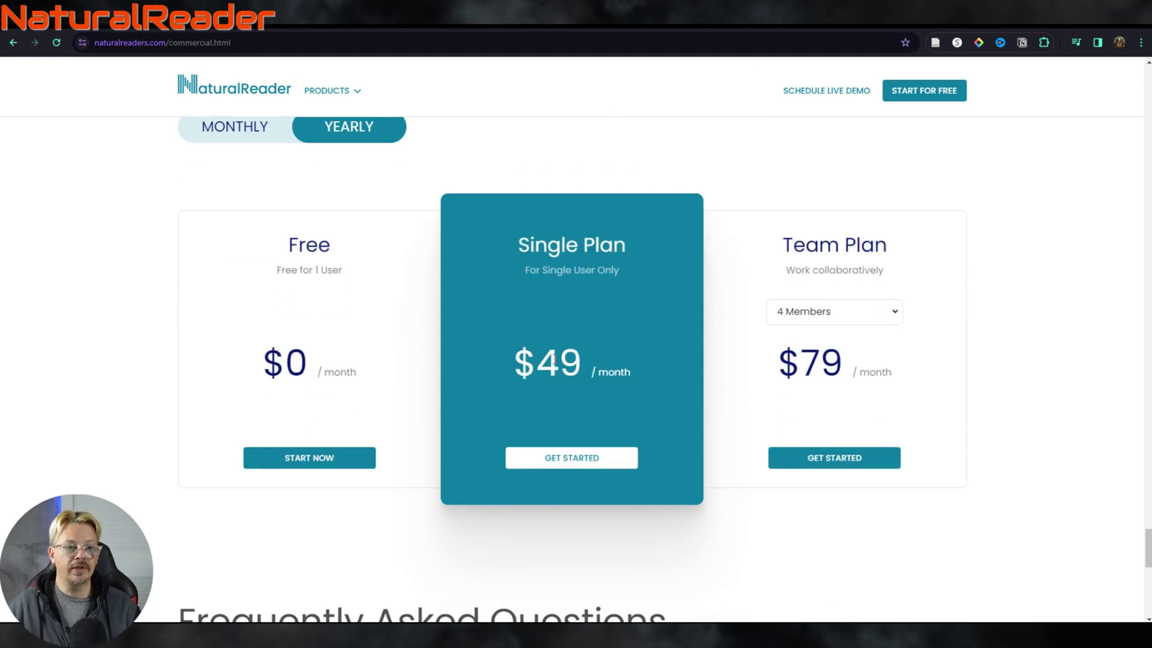
pyautogui.scroll(8, 586, 359)
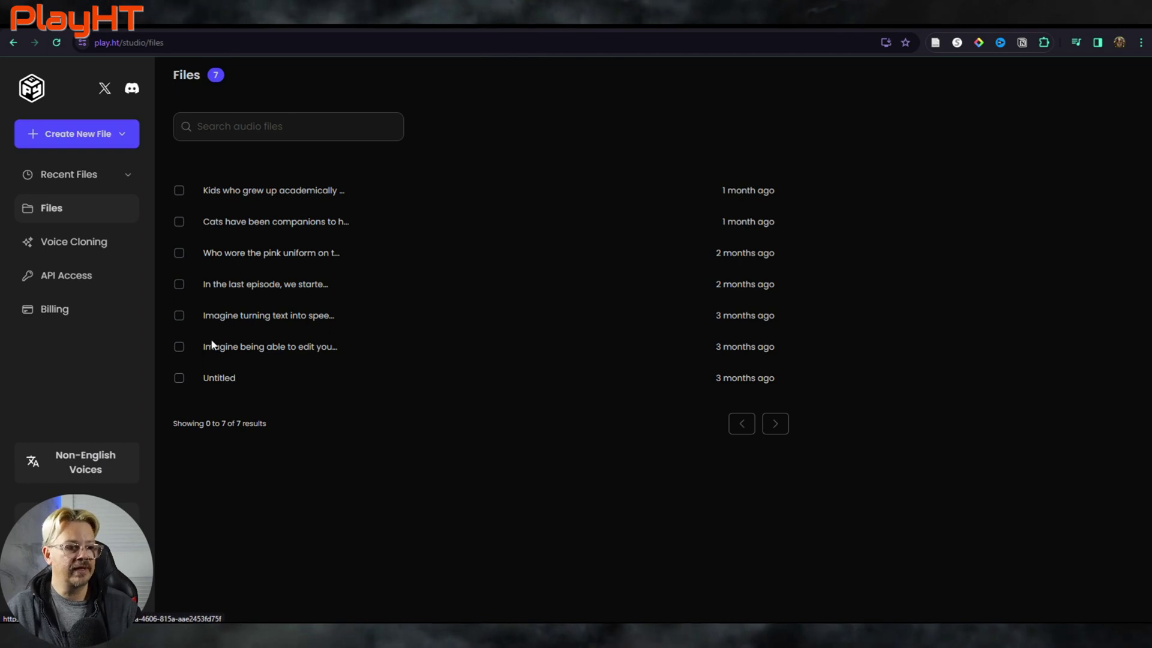
# Step: In PlayHT, open the "Cats have been companions" file, then play and pause its first paragraph's audio
pyautogui.click(221, 210)
pyautogui.click(323, 160)
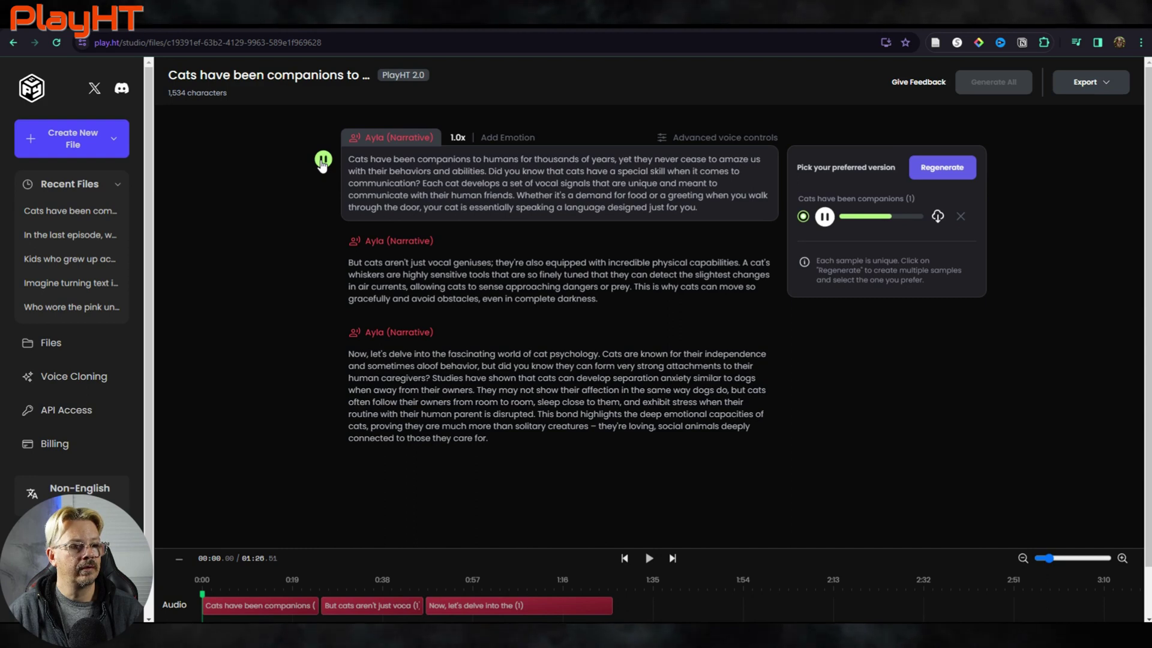
pyautogui.click(323, 159)
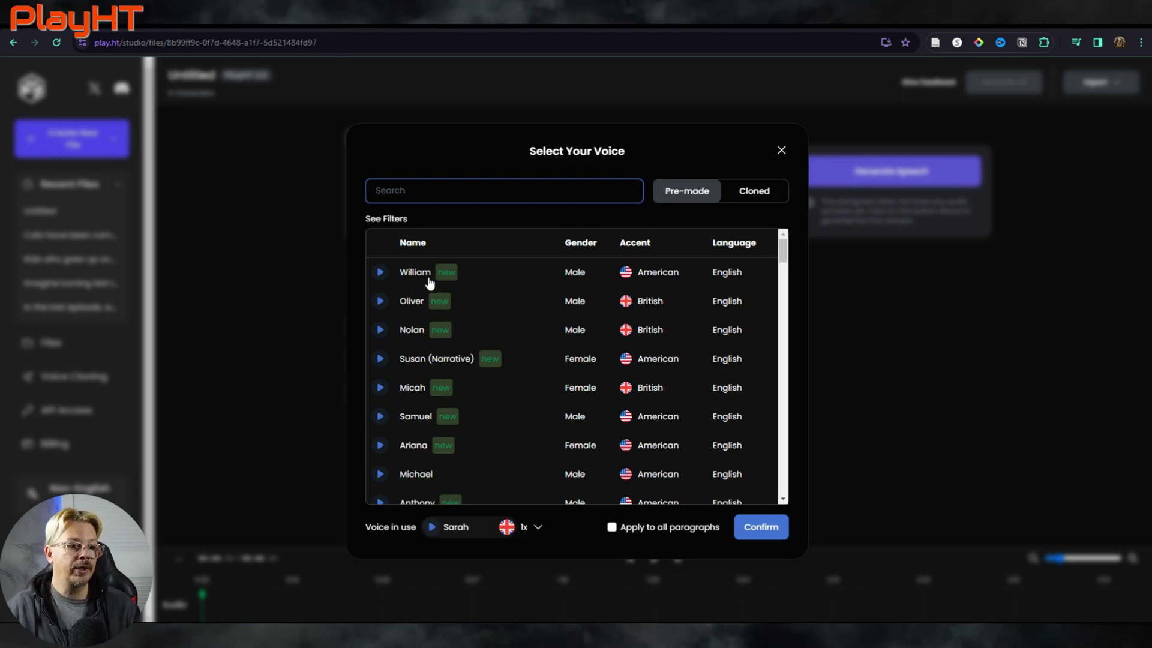
# Step: Preview the pre-made voices William, Ariana and Michael in the voice selection dialog
pyautogui.click(382, 273)
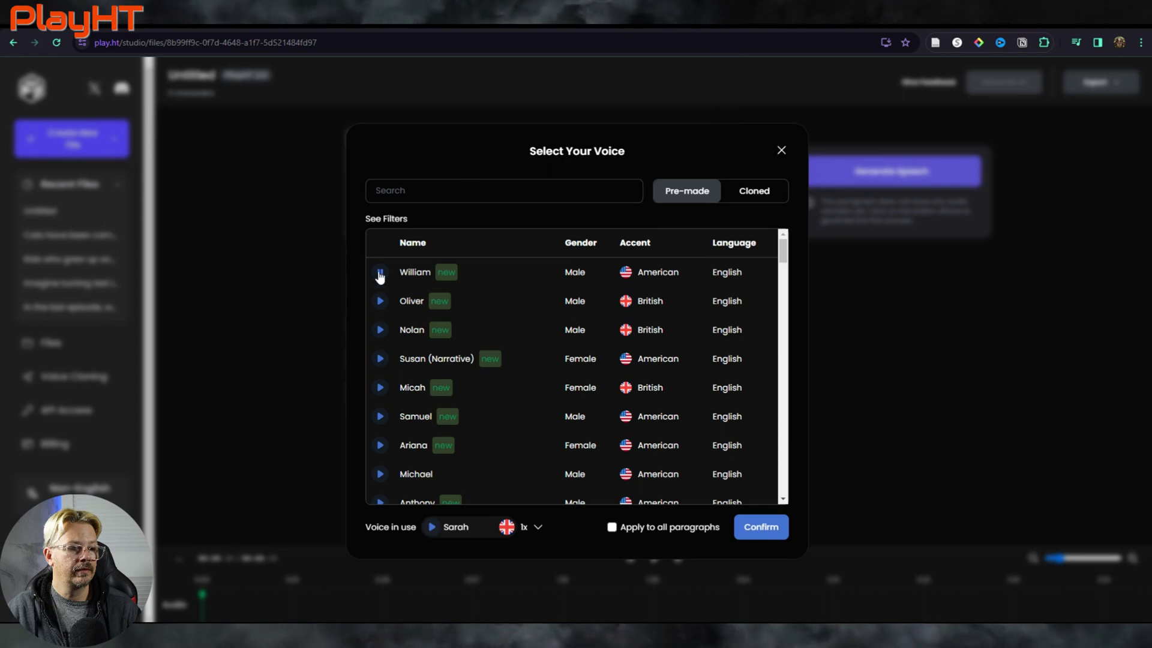
pyautogui.click(379, 274)
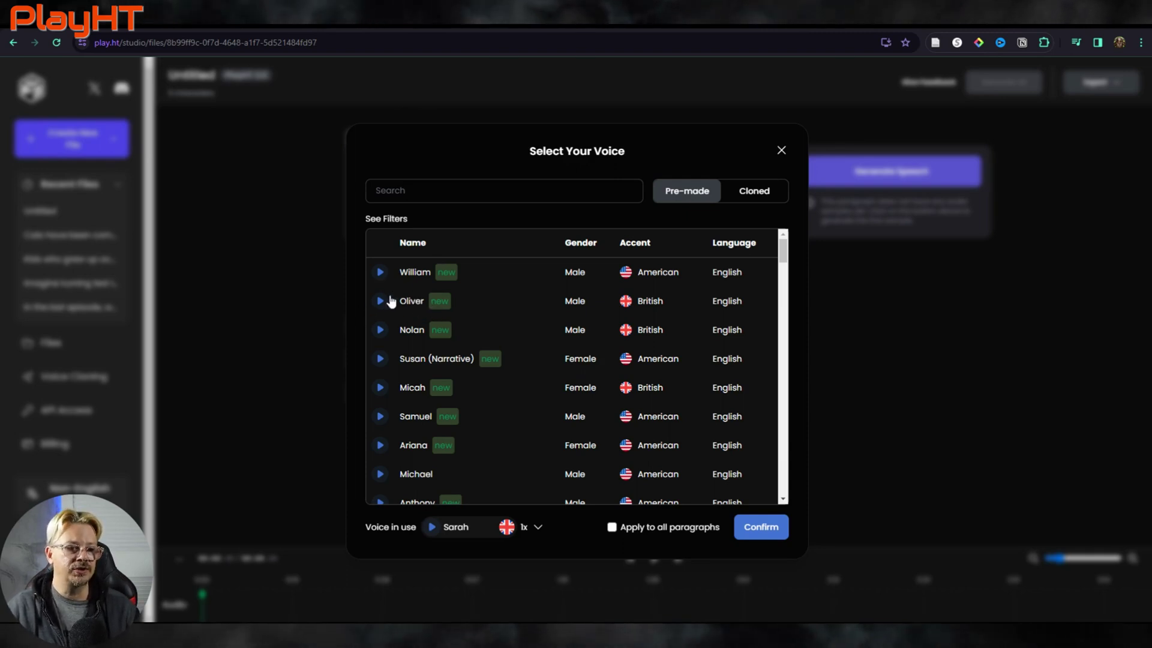
pyautogui.click(380, 445)
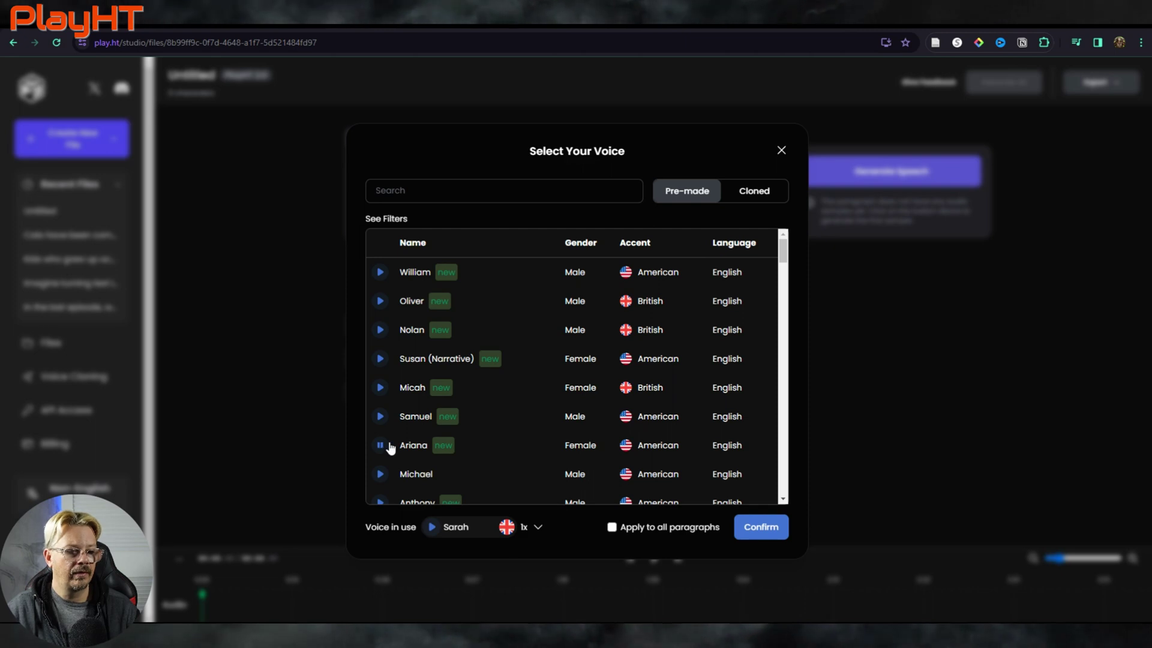
pyautogui.scroll(-1, 382, 446)
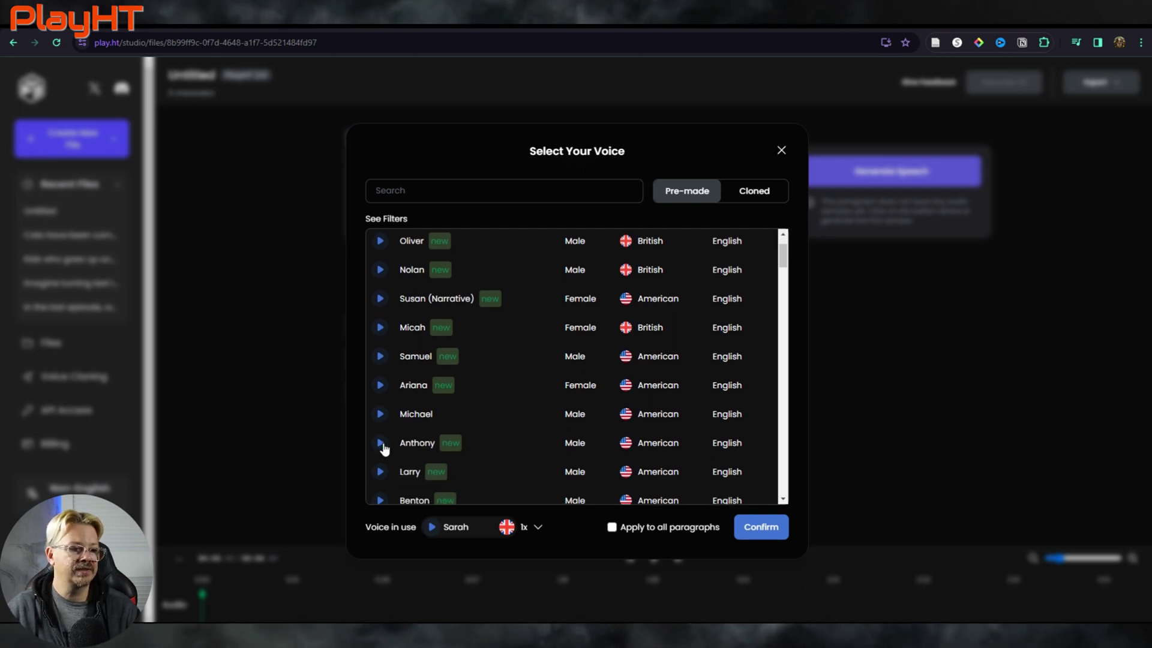
pyautogui.click(378, 415)
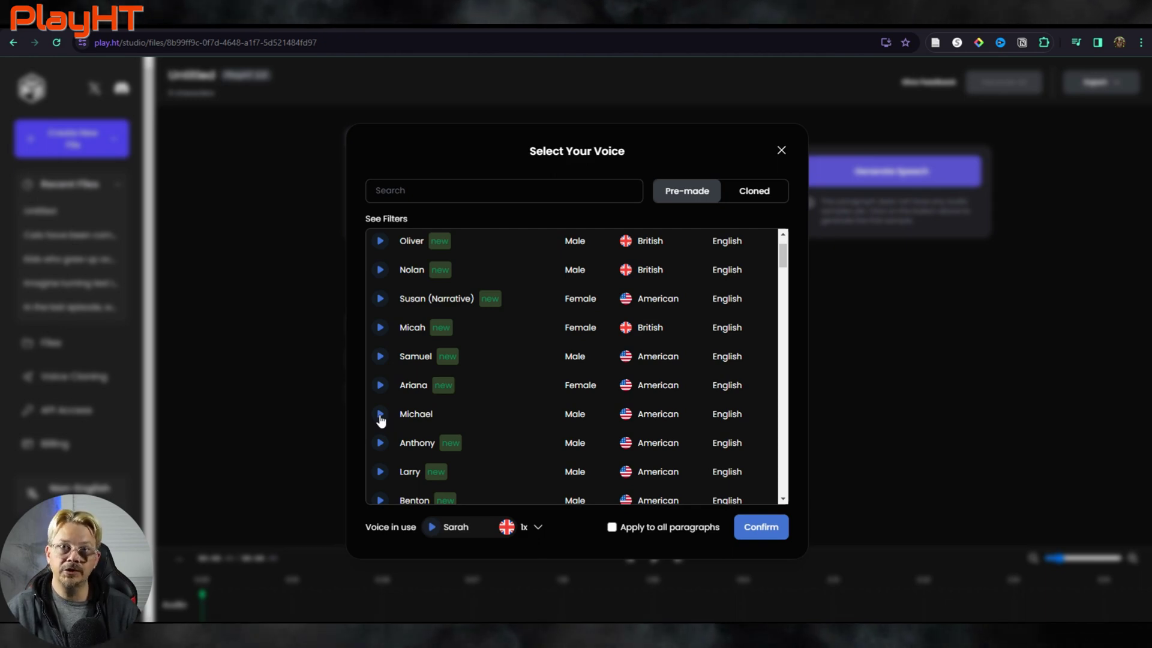
# Step: Preview the pre-made voices Hunter, Sarge and Theodore farther down the voice list
pyautogui.scroll(-5, 380, 418)
pyautogui.click(379, 402)
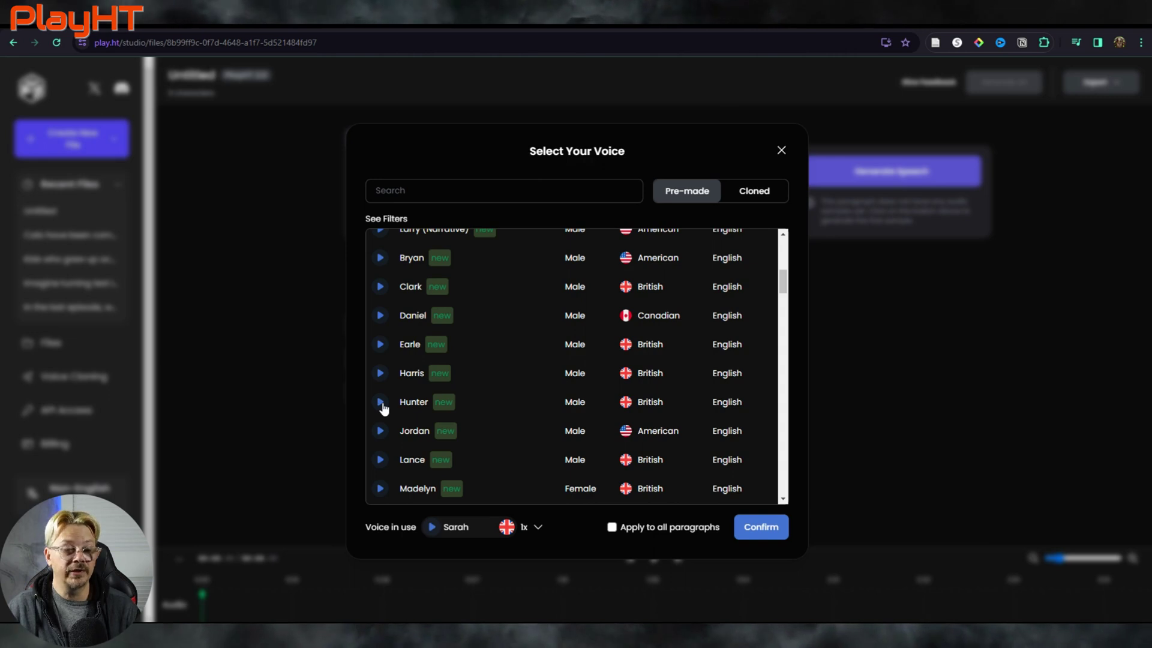
pyautogui.scroll(-2, 381, 432)
pyautogui.click(379, 397)
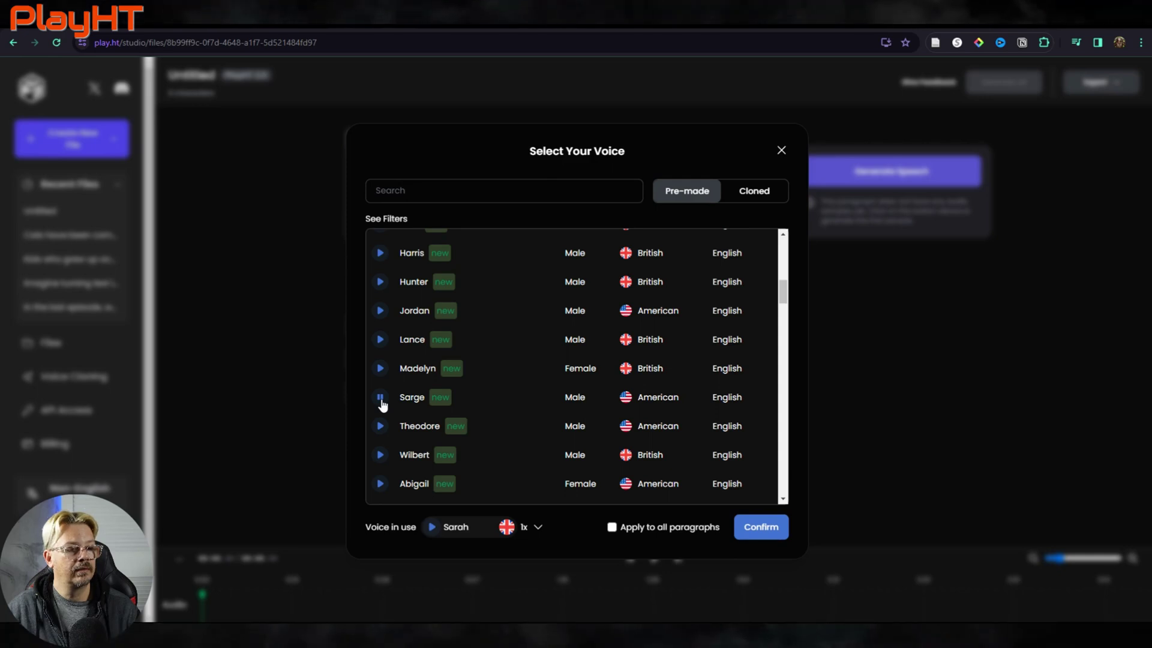
pyautogui.click(380, 426)
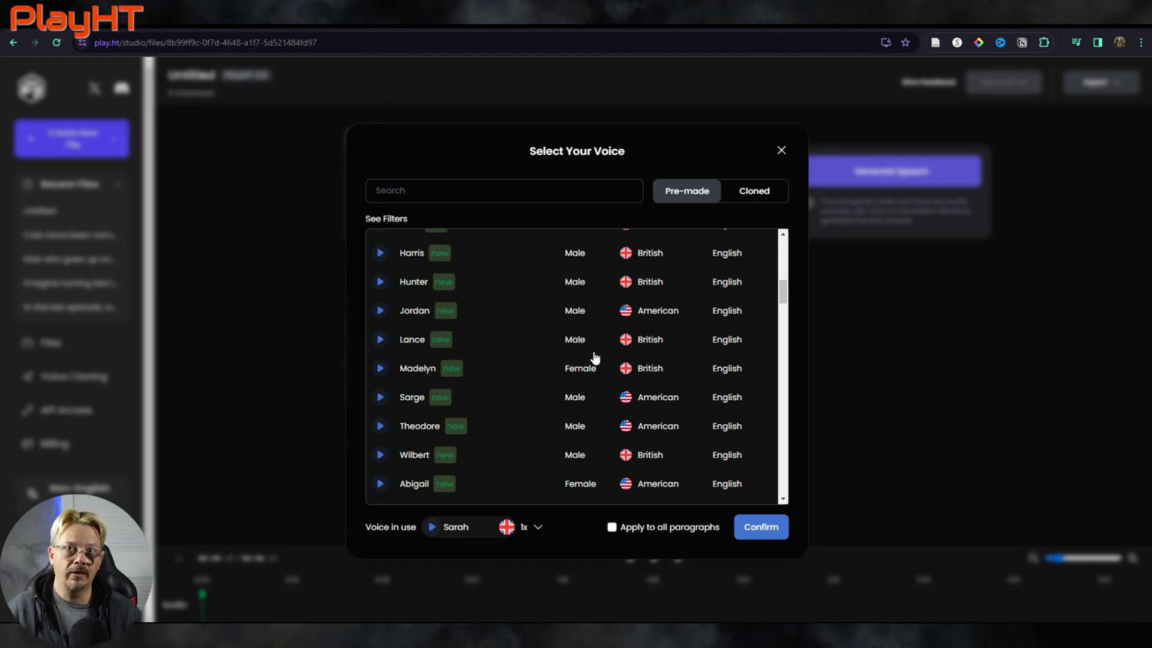
# Step: Browse the remaining pre-made voices and close the voice selection dialog without changing the voice in use
pyautogui.scroll(-5, 571, 391)
pyautogui.scroll(10, 574, 394)
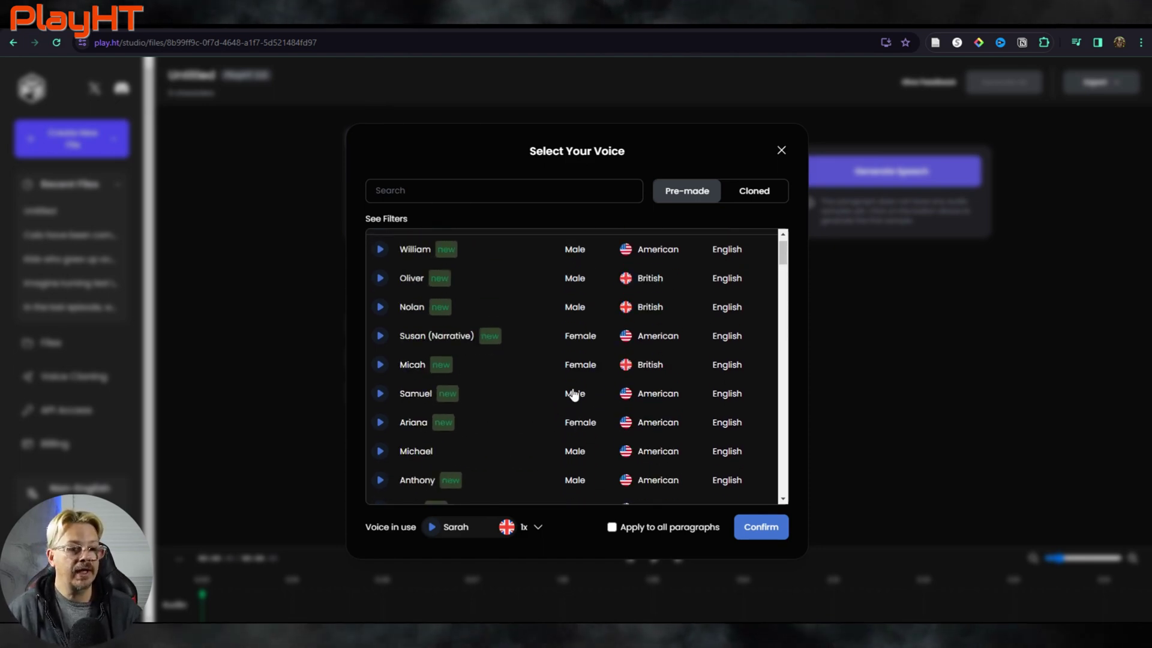
pyautogui.scroll(1, 575, 394)
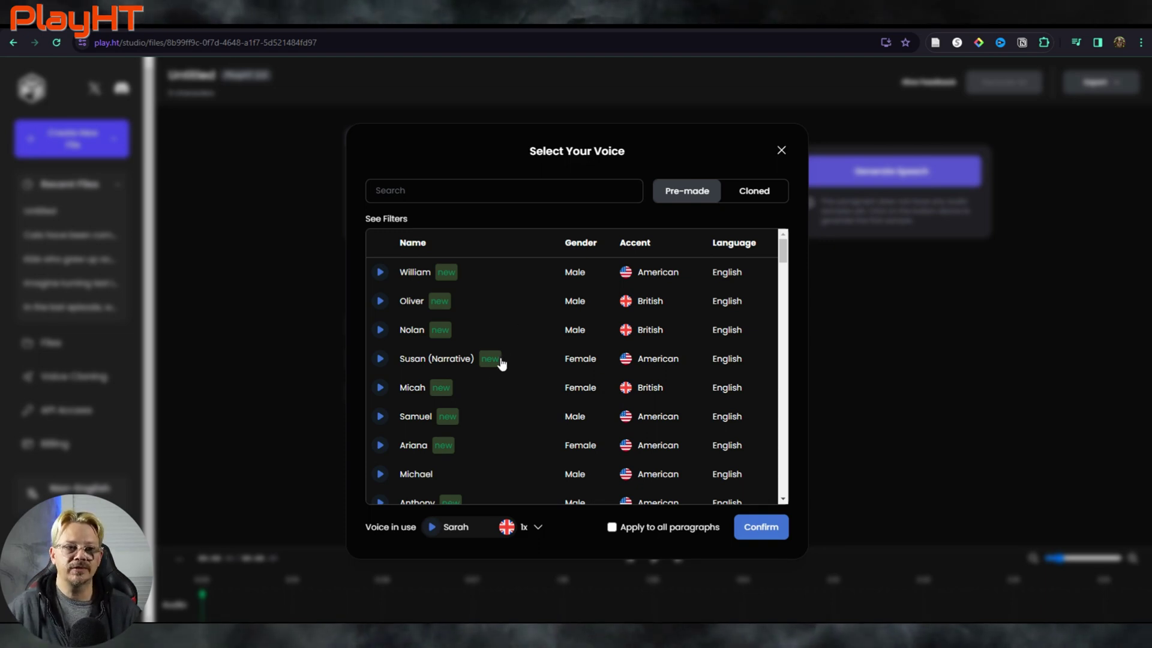
pyautogui.click(781, 150)
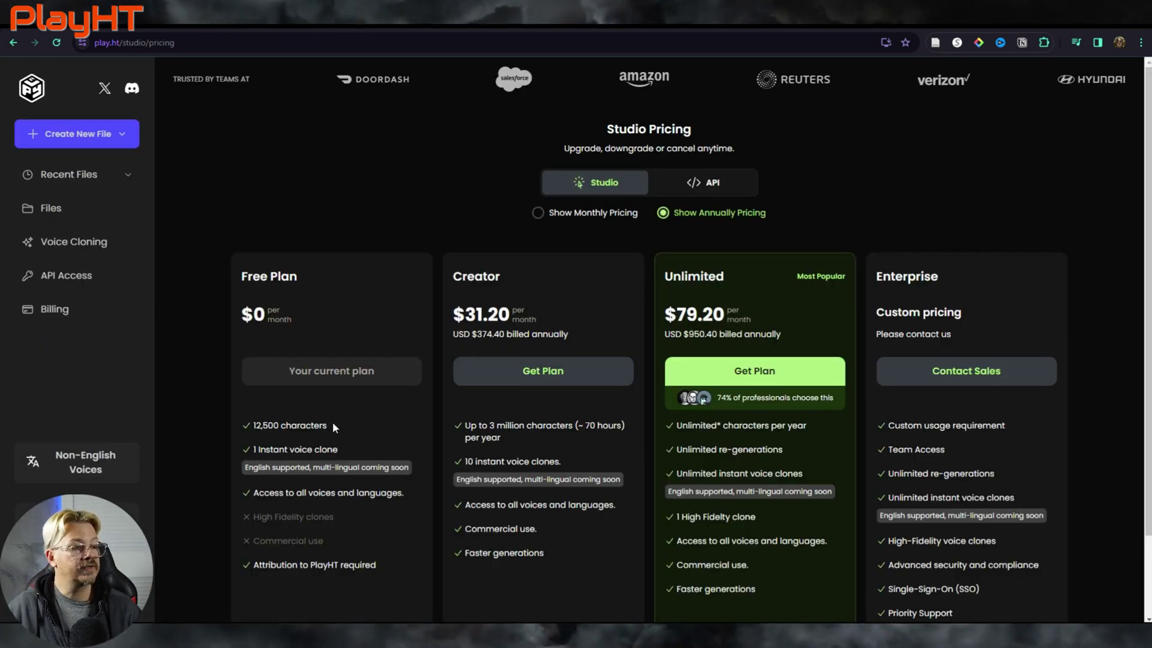
# Step: Examine the character limits, voice clones and commercial rights of PlayHT's annually priced Studio plans
pyautogui.scroll(-2, 385, 447)
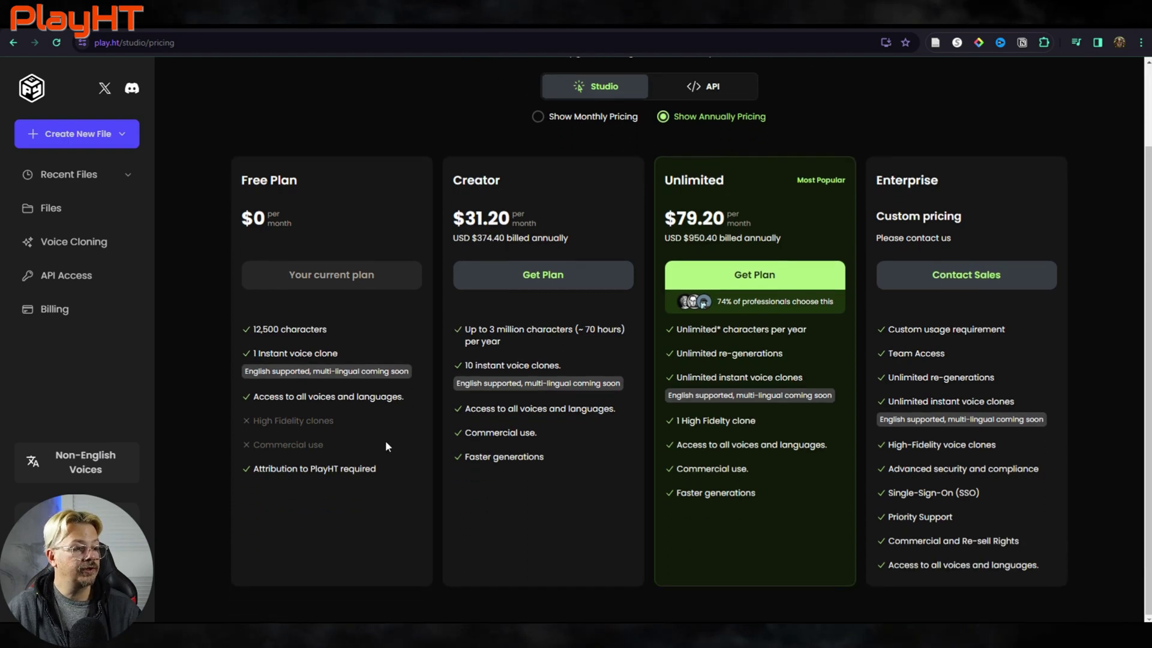
pyautogui.scroll(1, 276, 509)
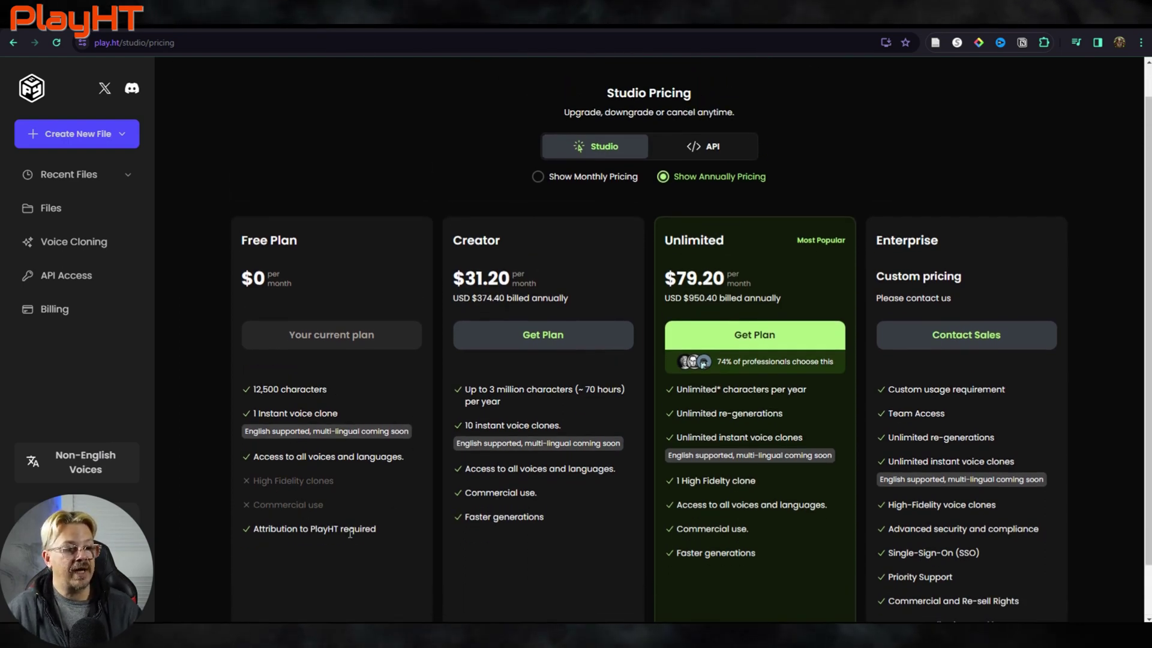
pyautogui.scroll(1, 350, 533)
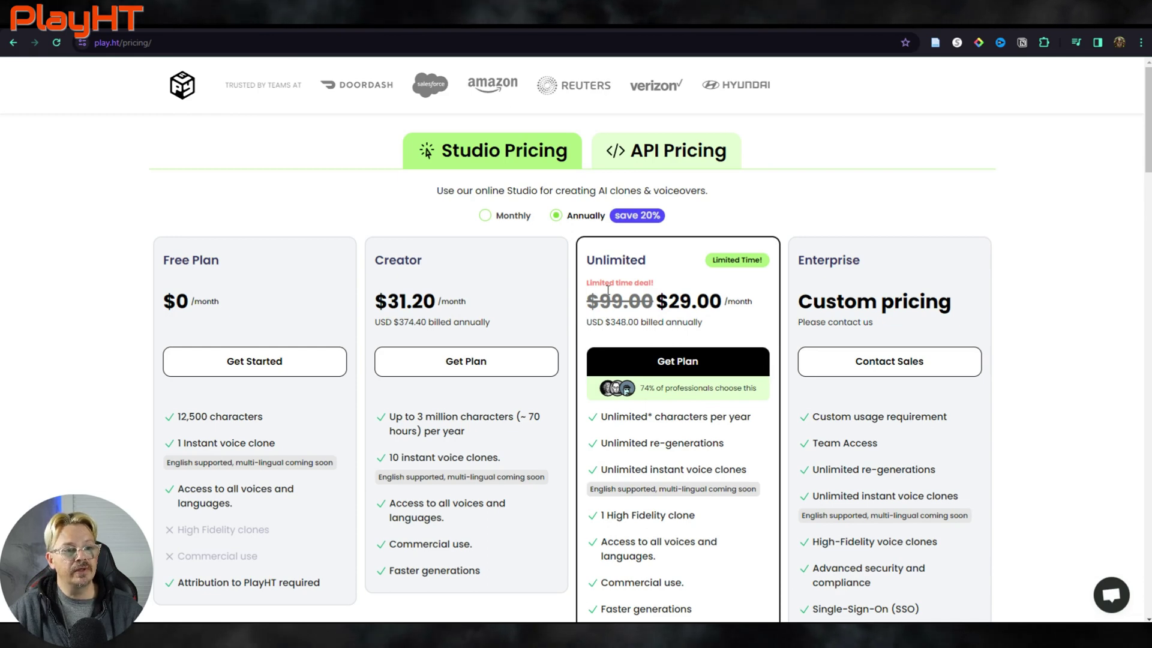
# Step: Highlight the Unlimited plan's $29.00 monthly price on PlayHT's public pricing page, then clear the selection
pyautogui.moveTo(721, 301); pyautogui.dragTo(655, 301)
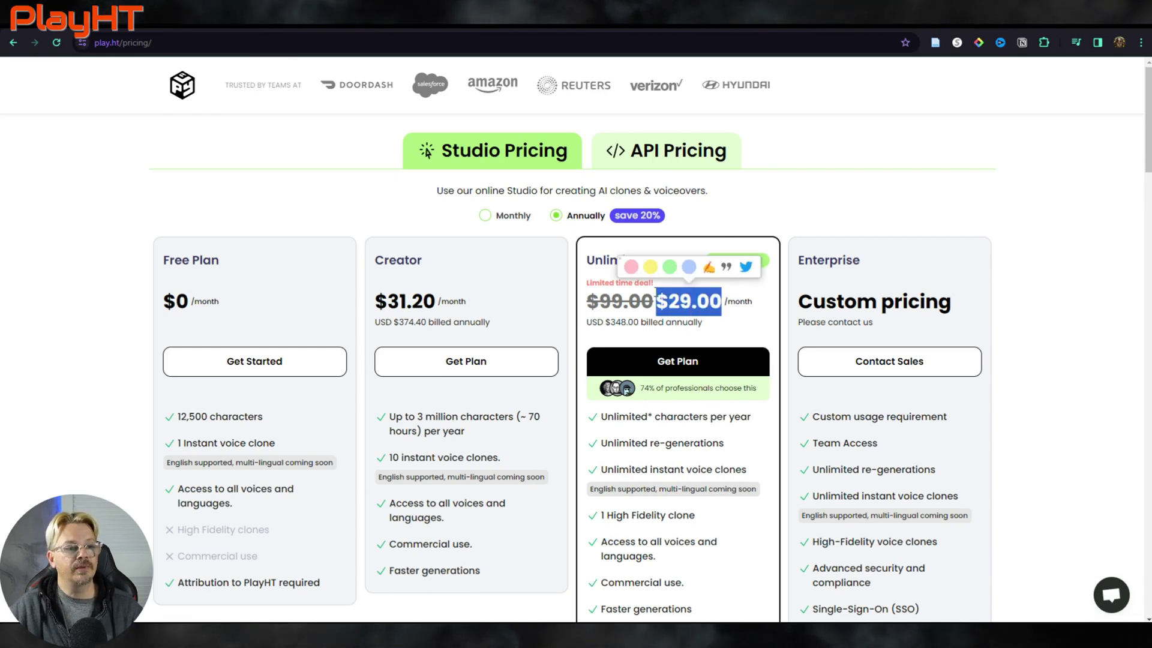
pyautogui.click(488, 308)
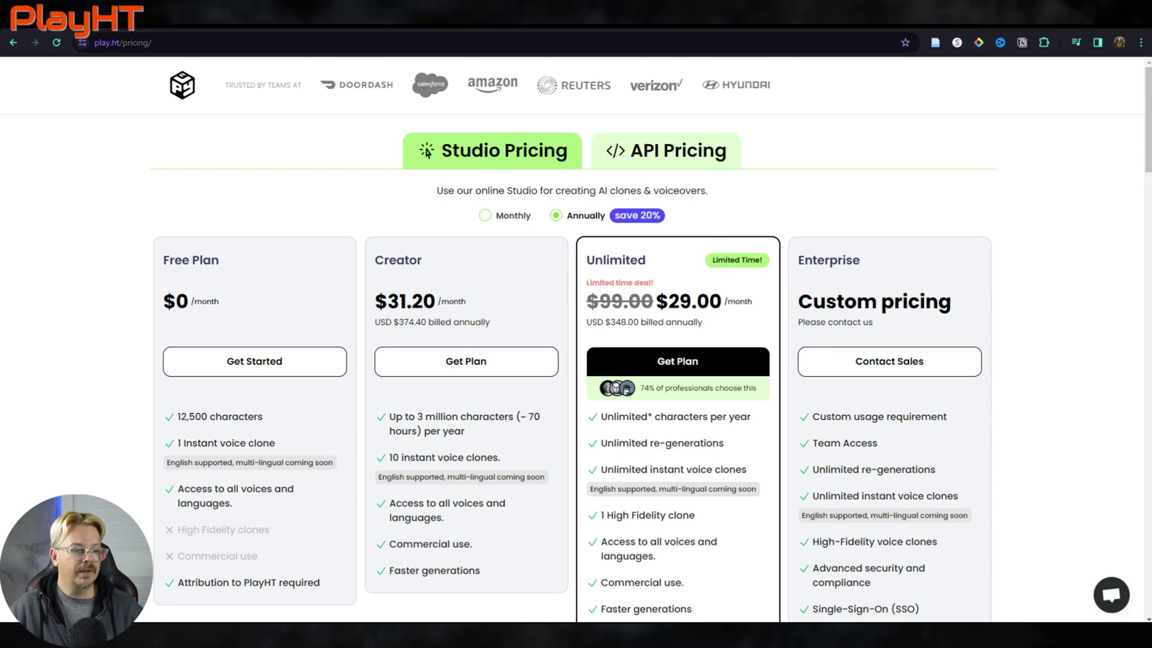
pyautogui.click(498, 573)
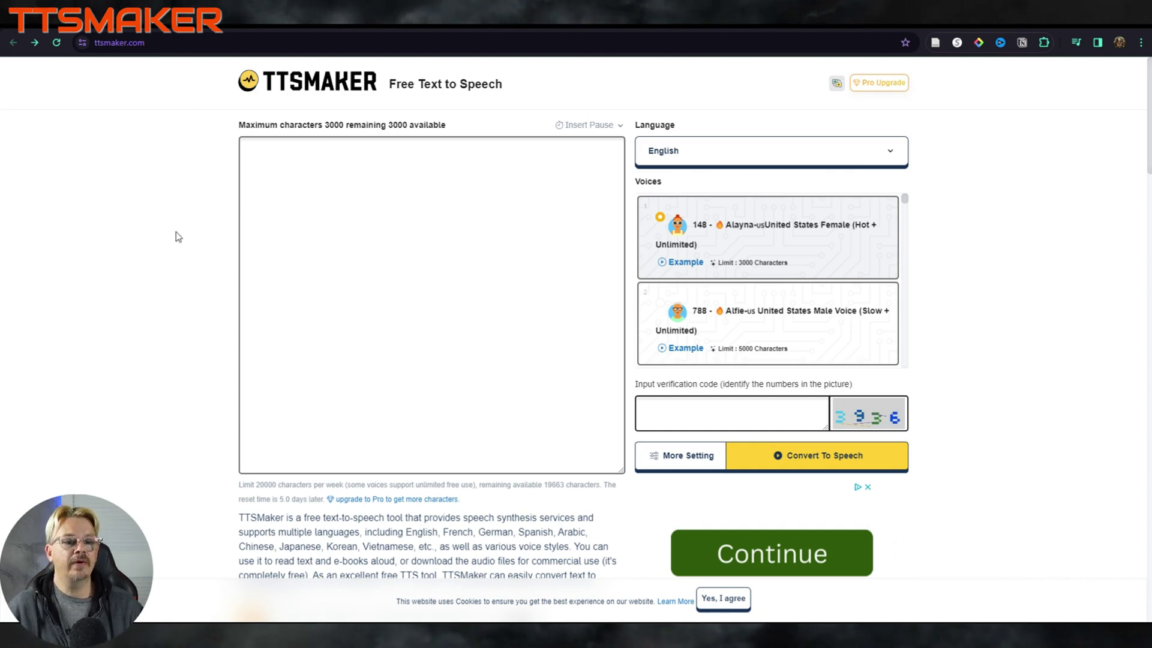
# Step: On TTSMaker, play the example clips of the Alayna and Alfie English voices and browse the voice list
pyautogui.click(662, 262)
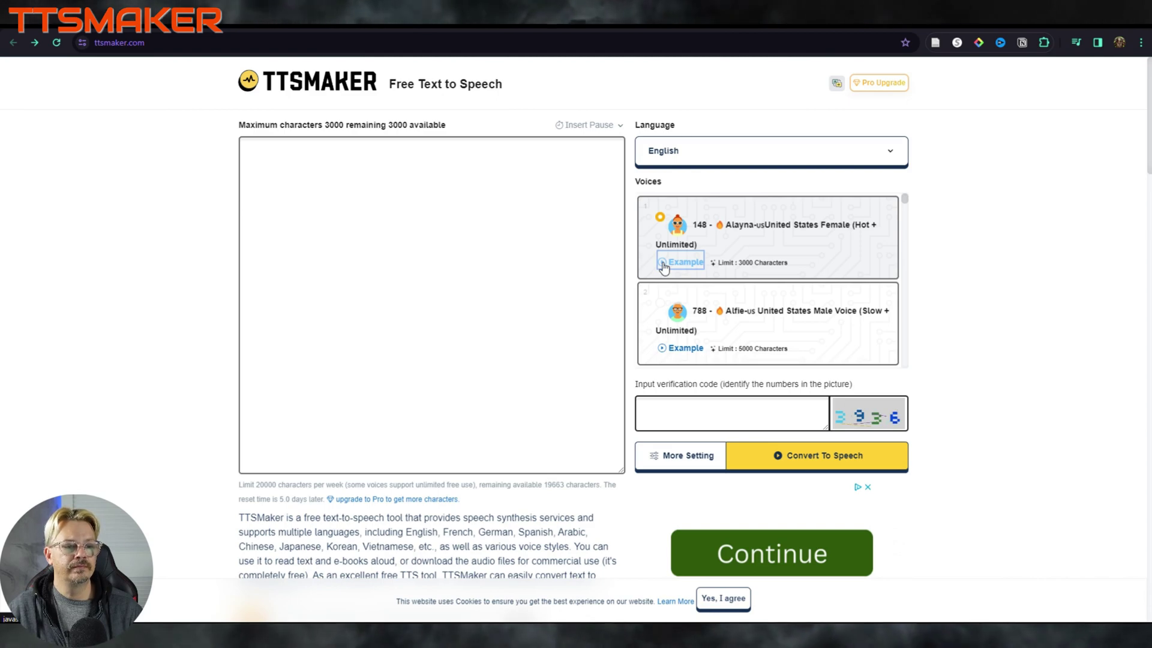
pyautogui.scroll(-1, 663, 267)
pyautogui.click(663, 289)
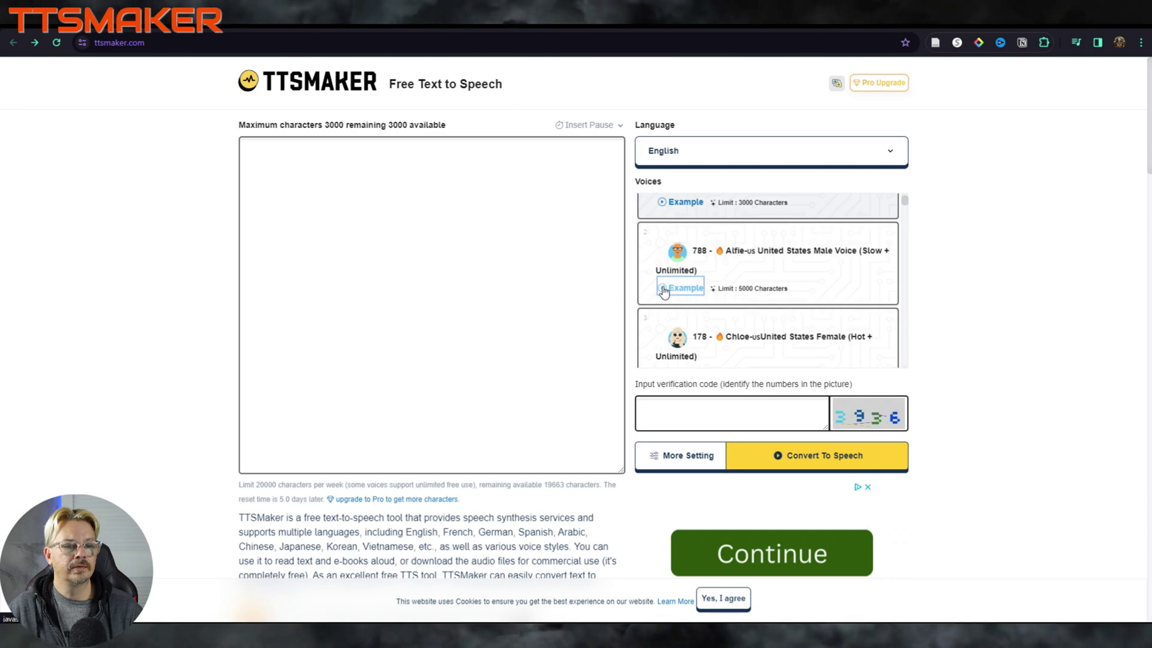
pyautogui.scroll(-2, 663, 291)
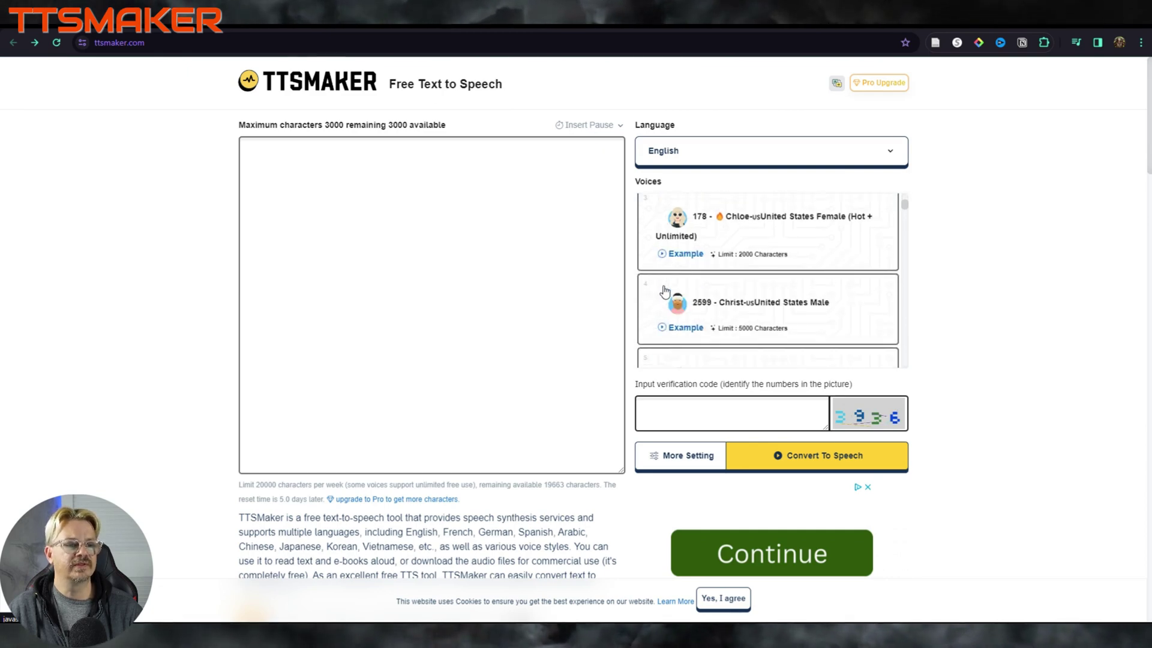
pyautogui.scroll(3, 665, 292)
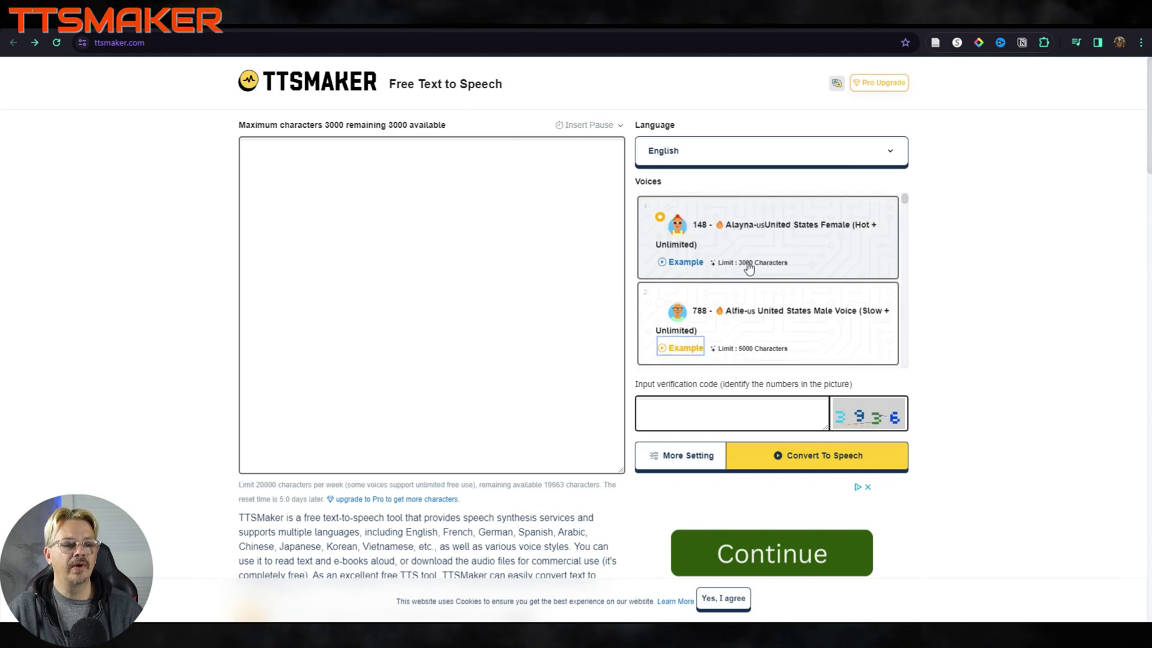
# Step: Play the example clips of the Chloe, Christ and Miles United States voices
pyautogui.moveTo(758, 268)
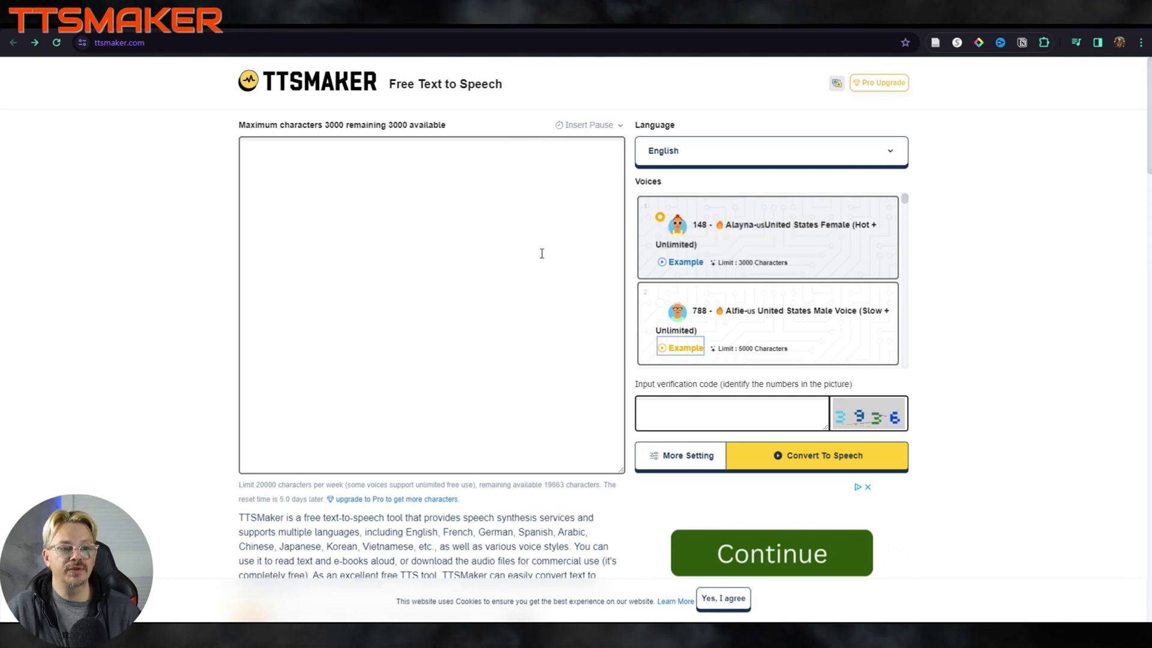
pyautogui.scroll(-2, 771, 288)
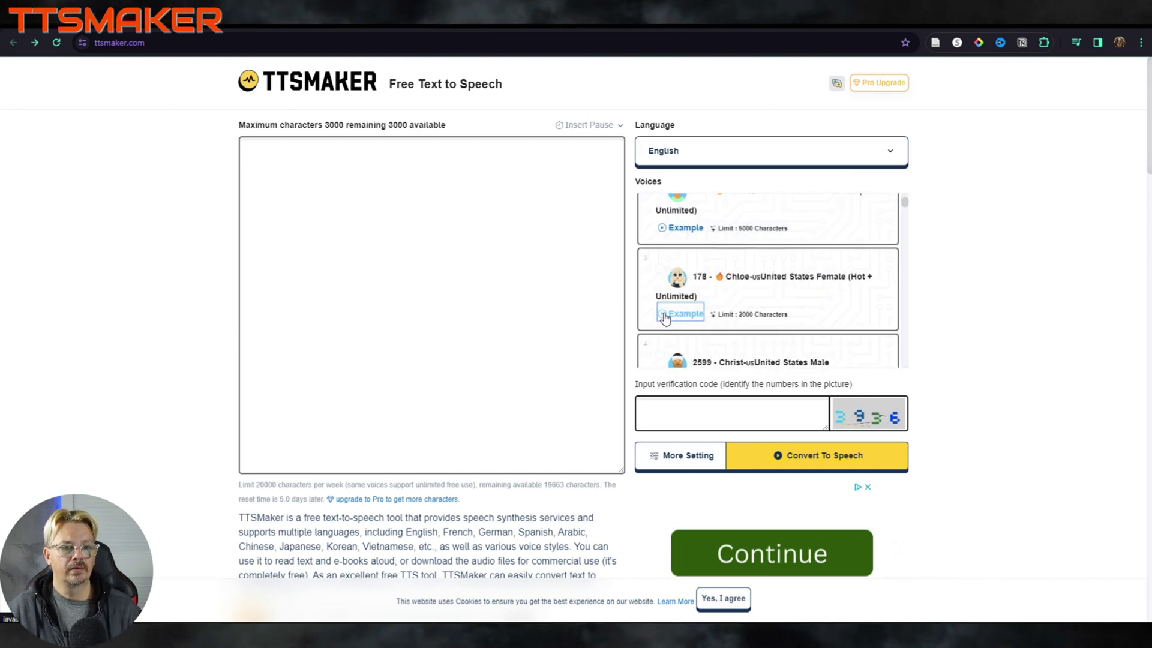
pyautogui.click(664, 314)
pyautogui.scroll(-2, 664, 317)
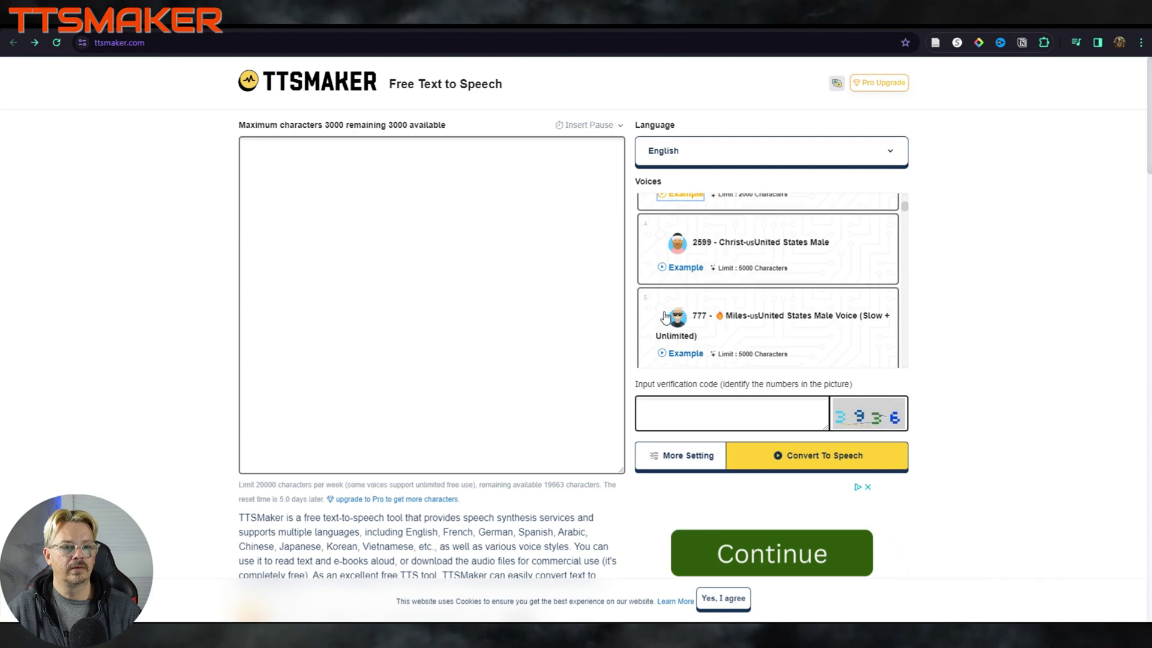
pyautogui.click(663, 268)
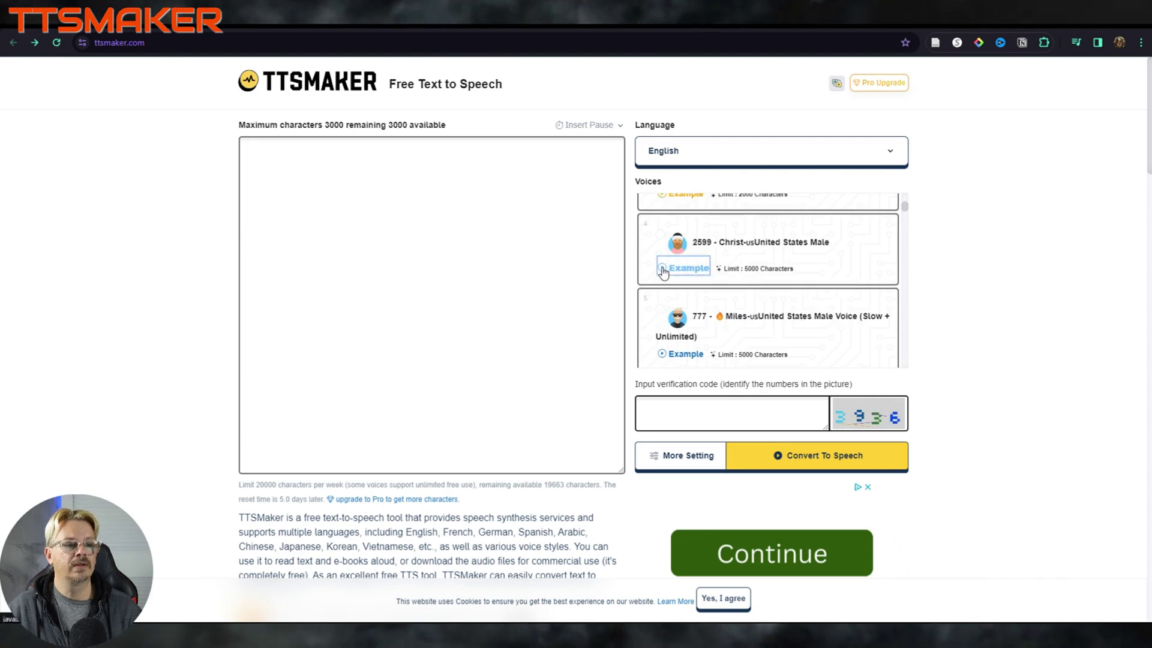
pyautogui.scroll(-1, 662, 273)
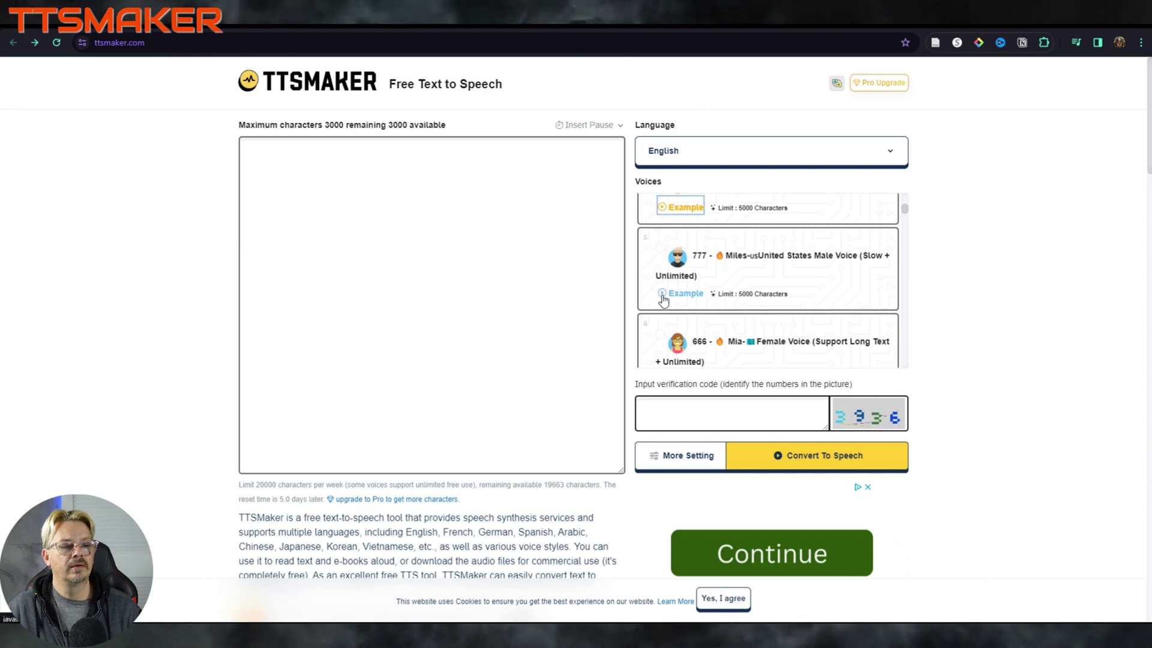
pyautogui.click(662, 295)
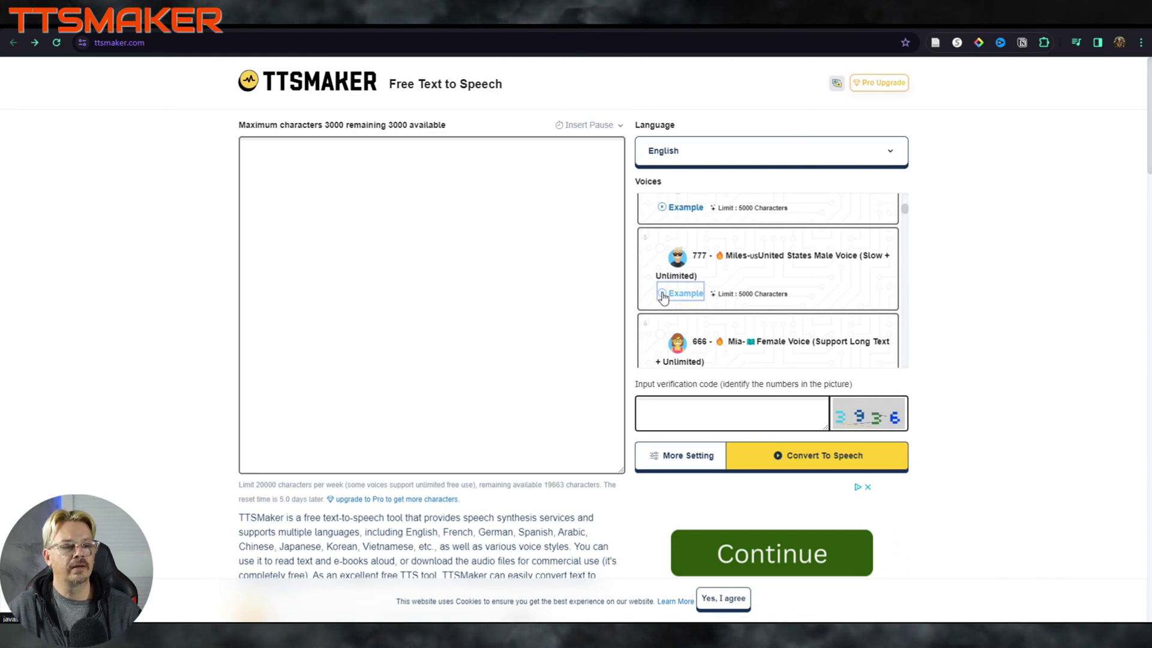
# Step: Play the example clips of the Mason United States male voice and the general voices Doris and Dinah
pyautogui.scroll(-4, 662, 296)
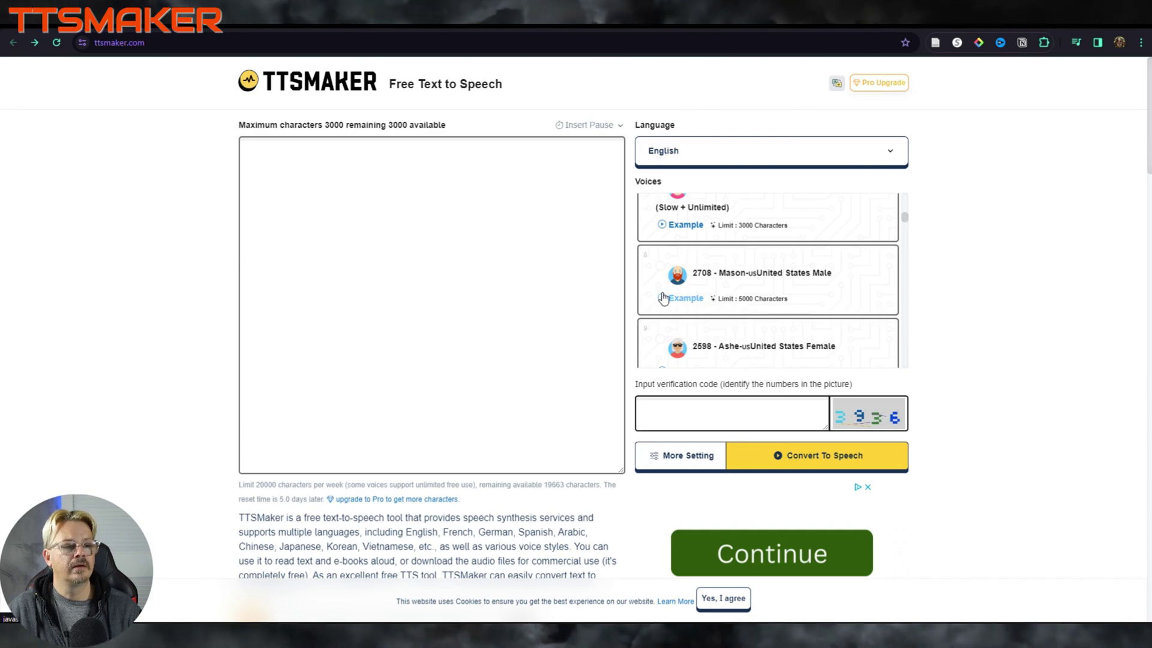
pyautogui.click(662, 301)
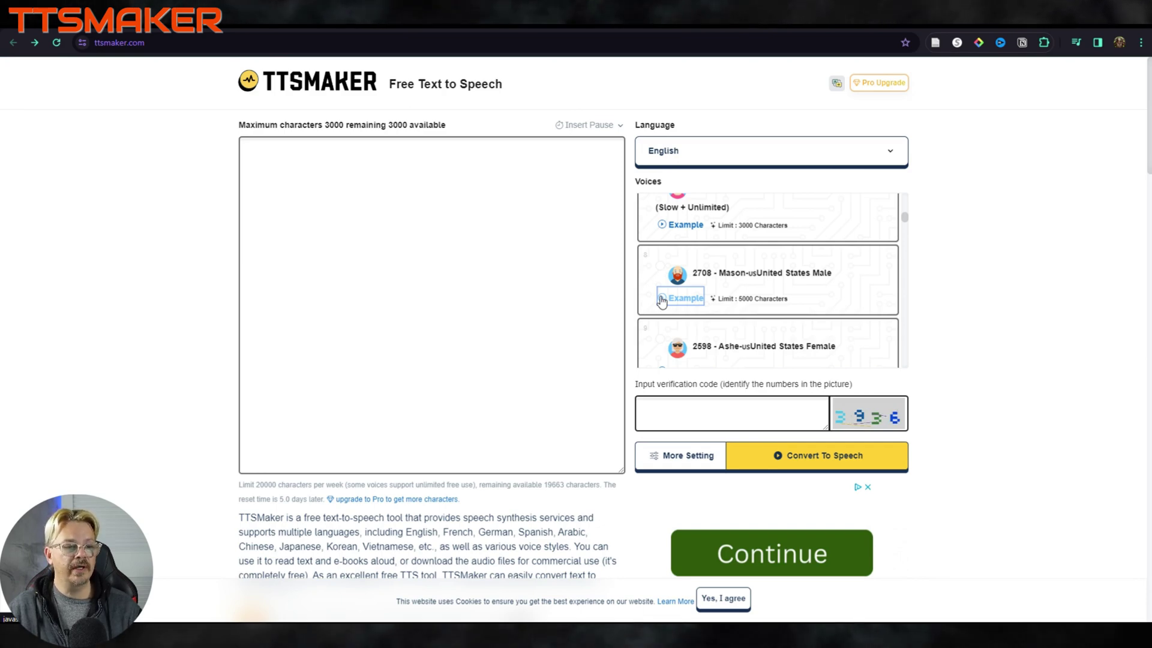
pyautogui.scroll(-4, 664, 312)
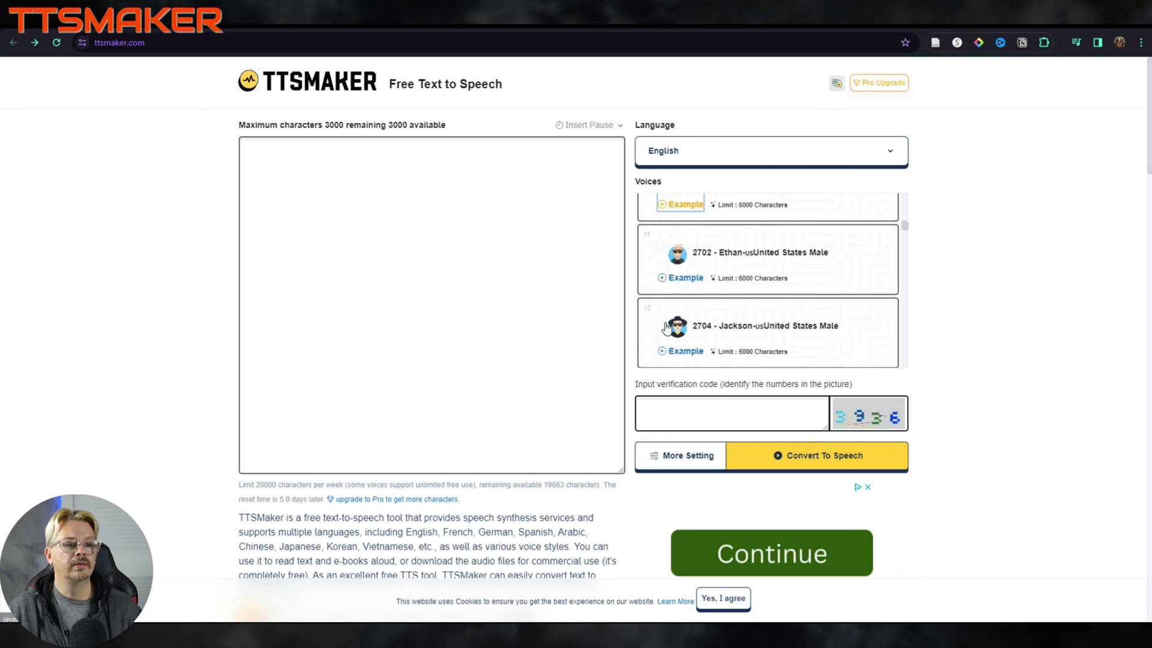
pyautogui.scroll(-1, 663, 331)
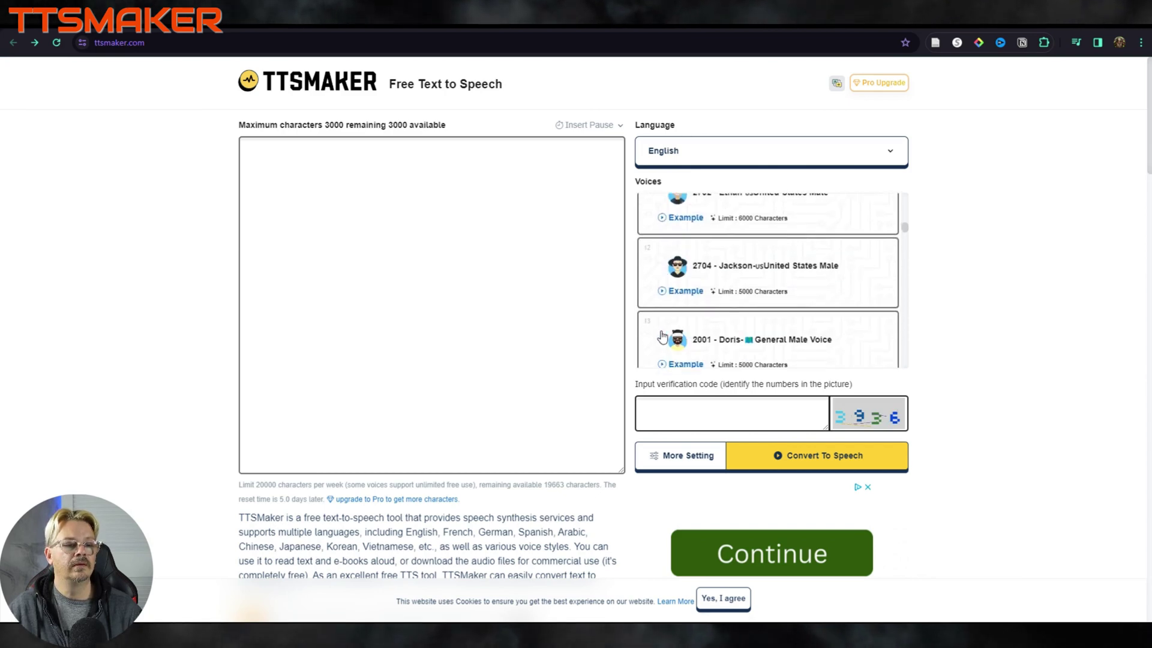
pyautogui.scroll(-1, 662, 334)
pyautogui.click(662, 307)
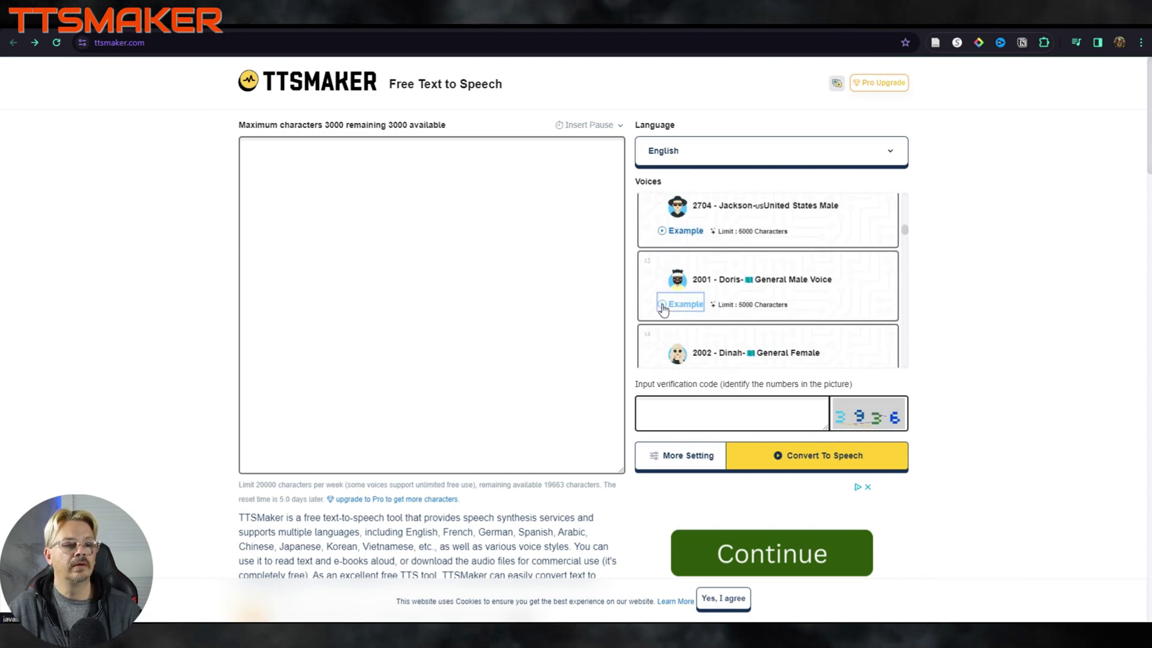
pyautogui.scroll(-1, 663, 309)
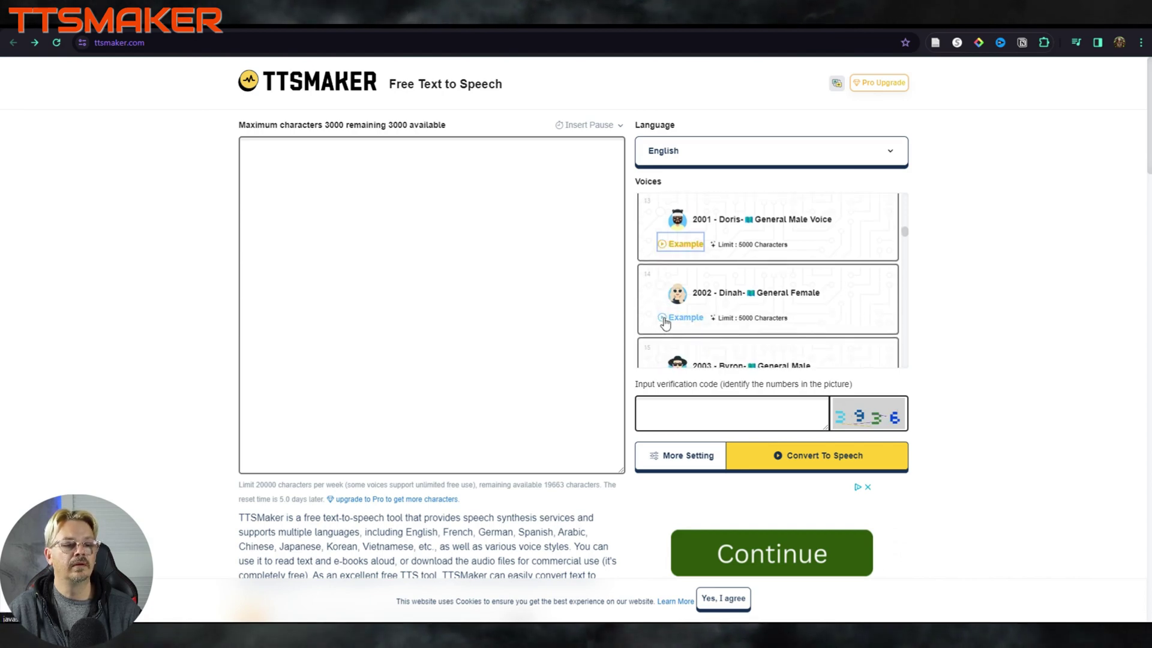
pyautogui.click(664, 319)
# Step: Find the United Kingdom voices in the voice list and play the example clip of the male voice Robert
pyautogui.scroll(-2, 665, 322)
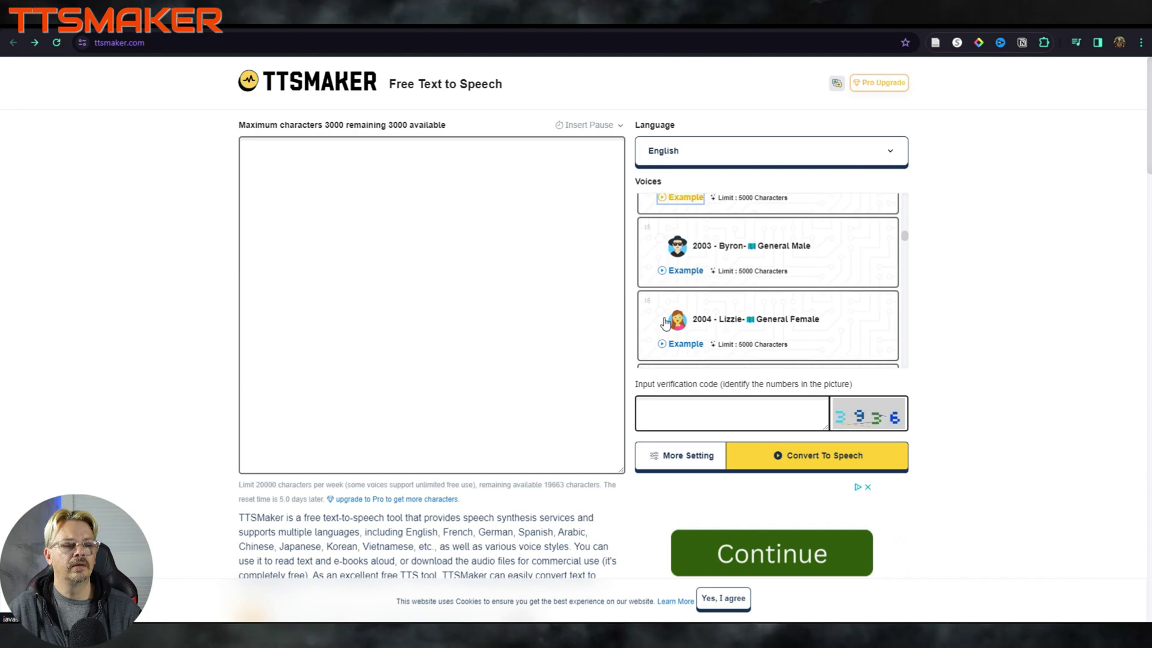
pyautogui.scroll(-2, 666, 312)
pyautogui.scroll(1, 676, 296)
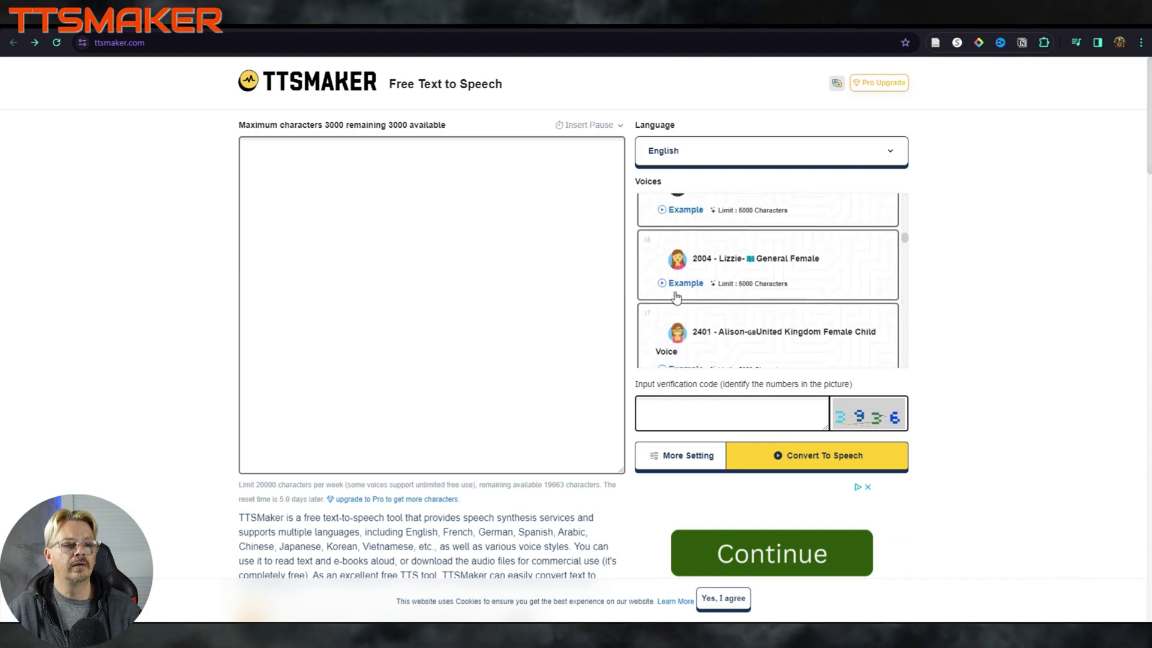
pyautogui.scroll(-1, 676, 296)
pyautogui.scroll(-1, 676, 296)
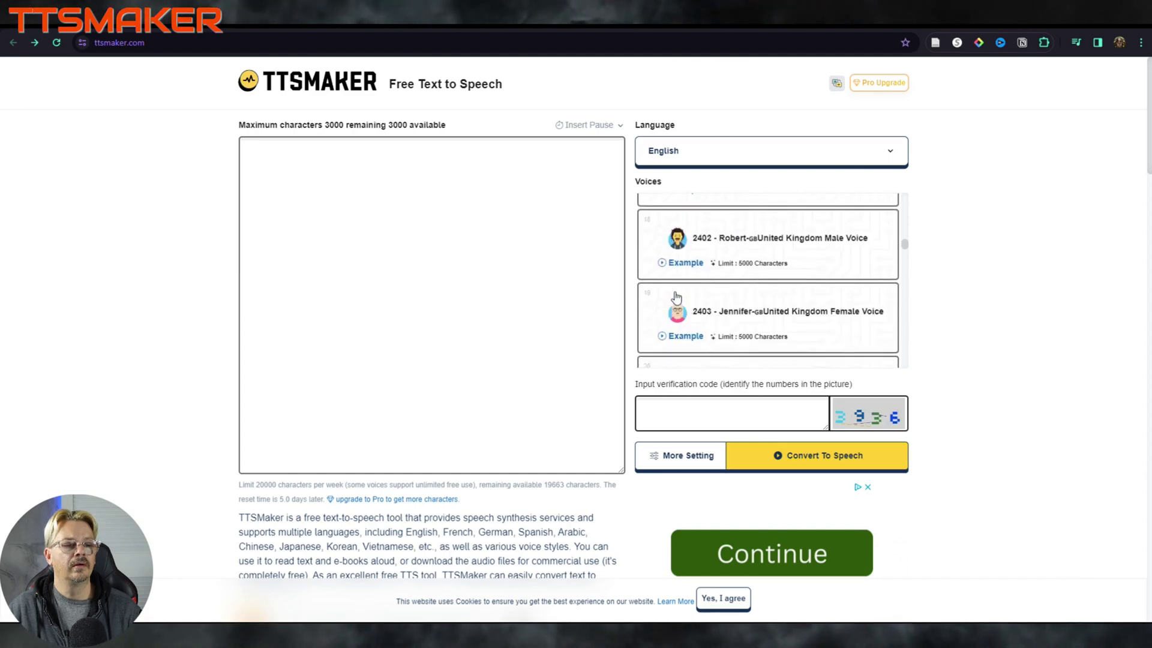
pyautogui.click(663, 264)
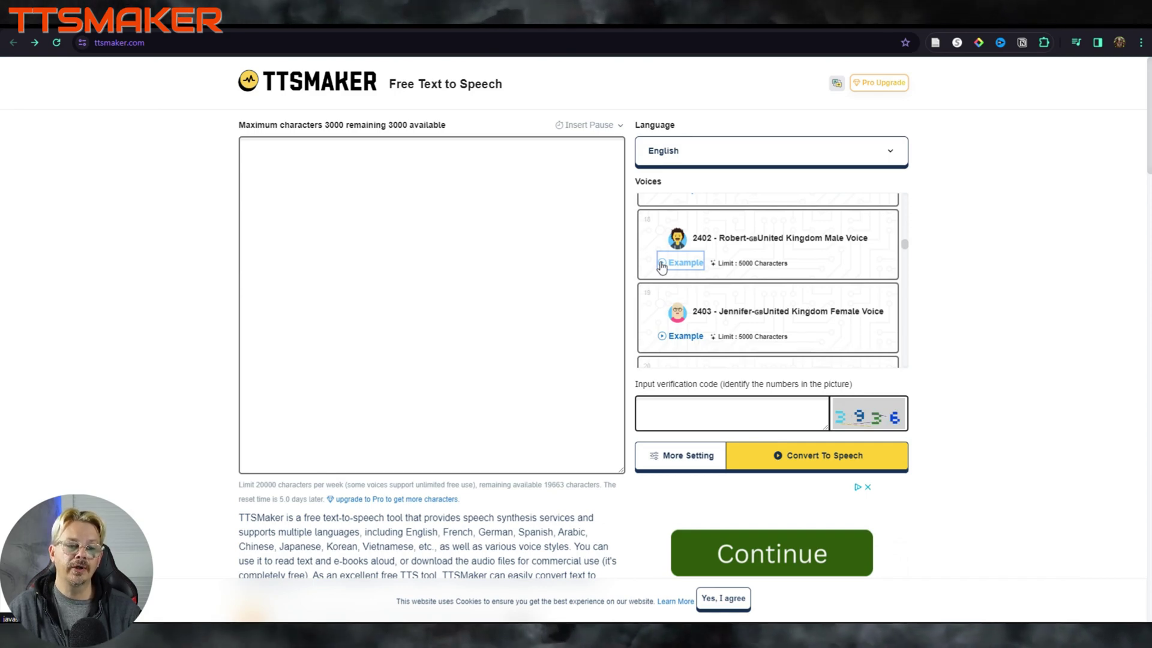
# Step: Paste the copied "Welcome to the Toolbox" sentence into the empty text box for conversion
pyautogui.click(343, 214)
pyautogui.rightClick(343, 216)
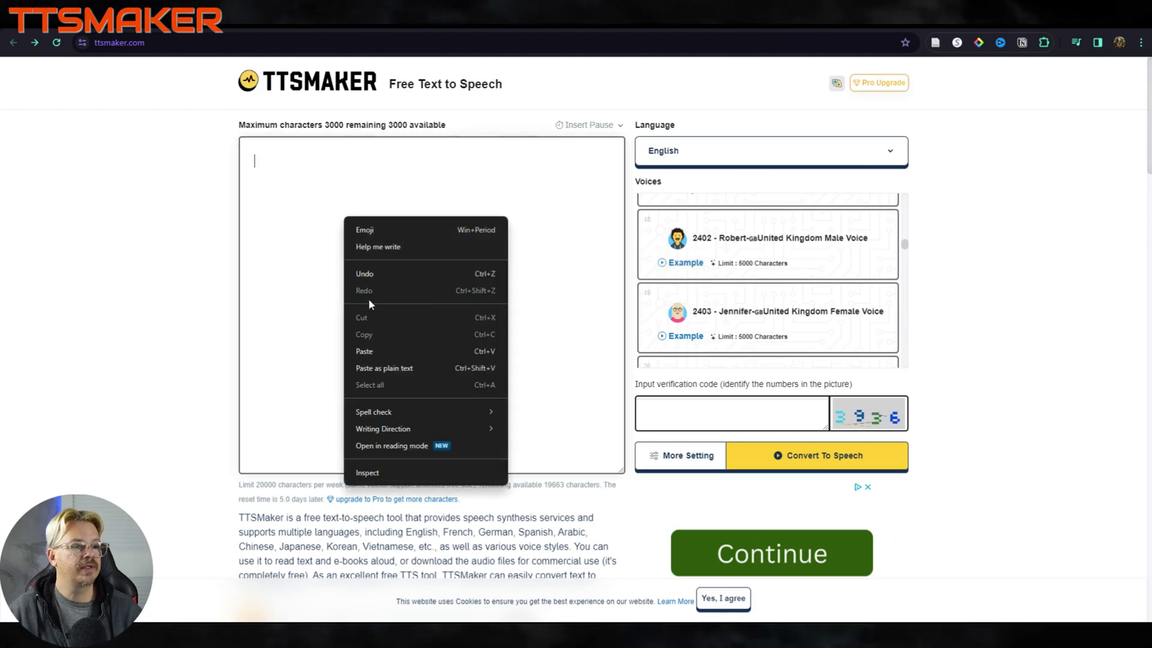
pyautogui.click(372, 351)
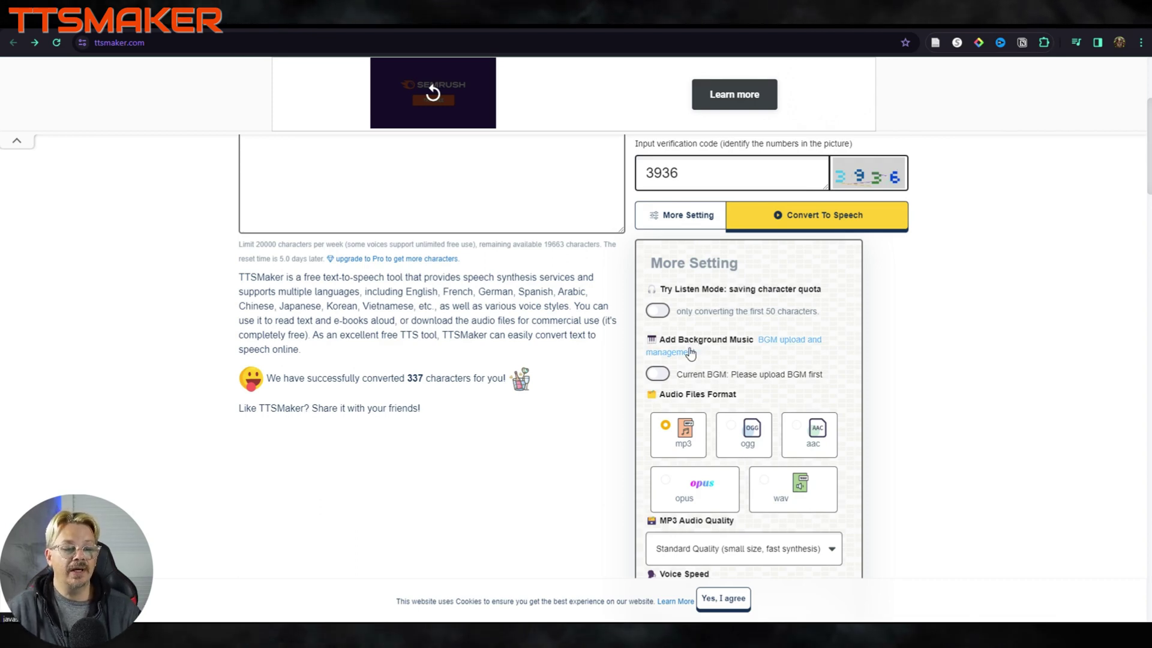
# Step: Examine the additional settings for audio format, quality, speed and volume, and check the pitch and paragraph pause time choices without changing them
pyautogui.scroll(-1, 696, 345)
pyautogui.scroll(-2, 696, 346)
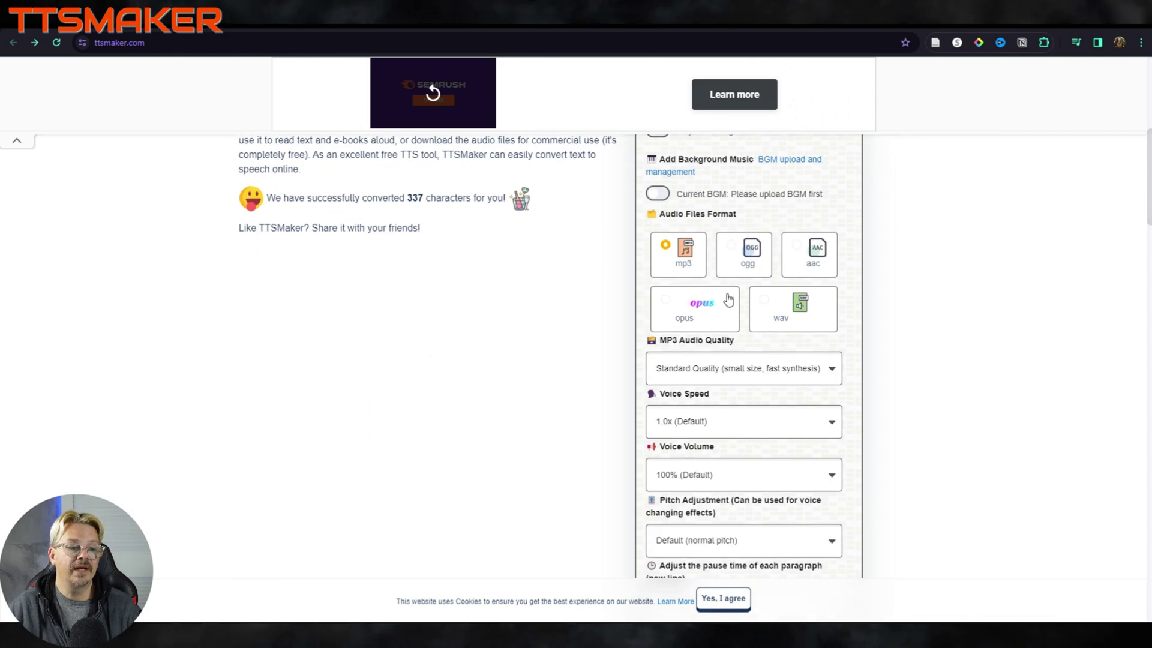
pyautogui.scroll(3, 720, 333)
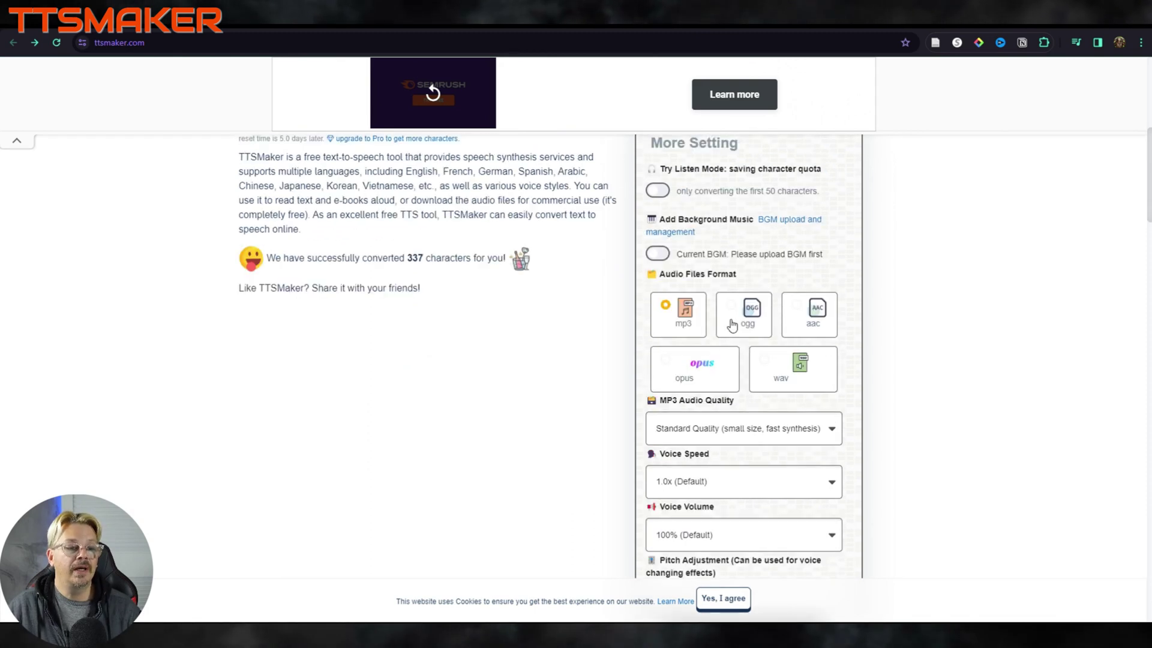
pyautogui.scroll(-4, 713, 373)
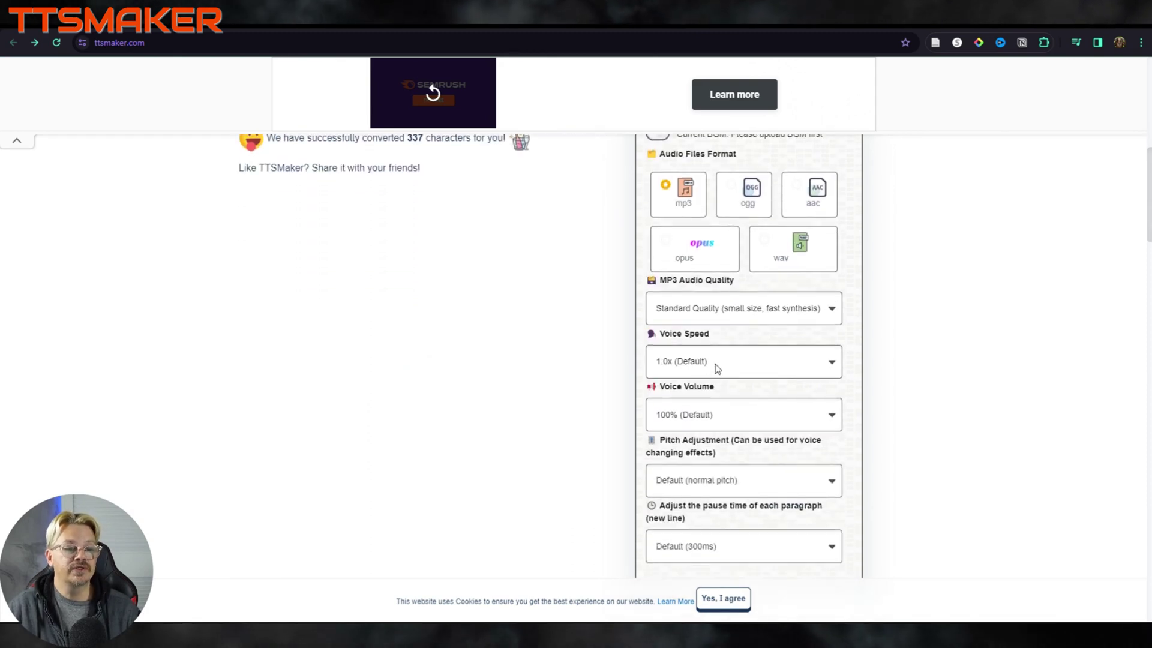
pyautogui.scroll(-2, 730, 408)
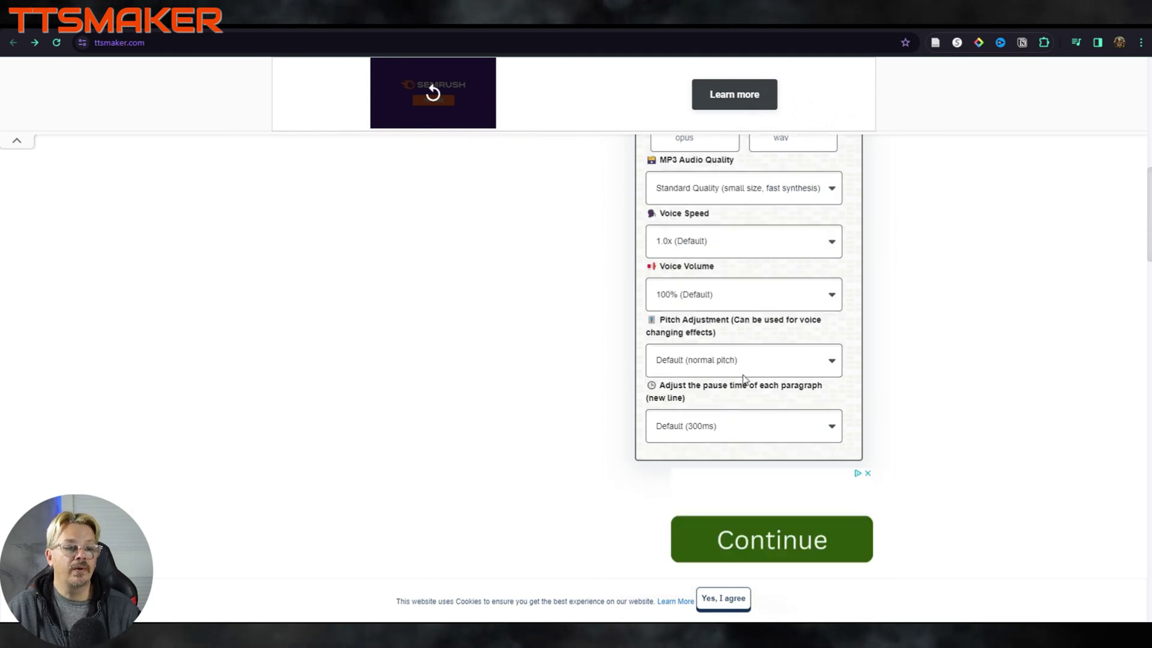
pyautogui.click(760, 362)
pyautogui.click(761, 362)
pyautogui.click(776, 427)
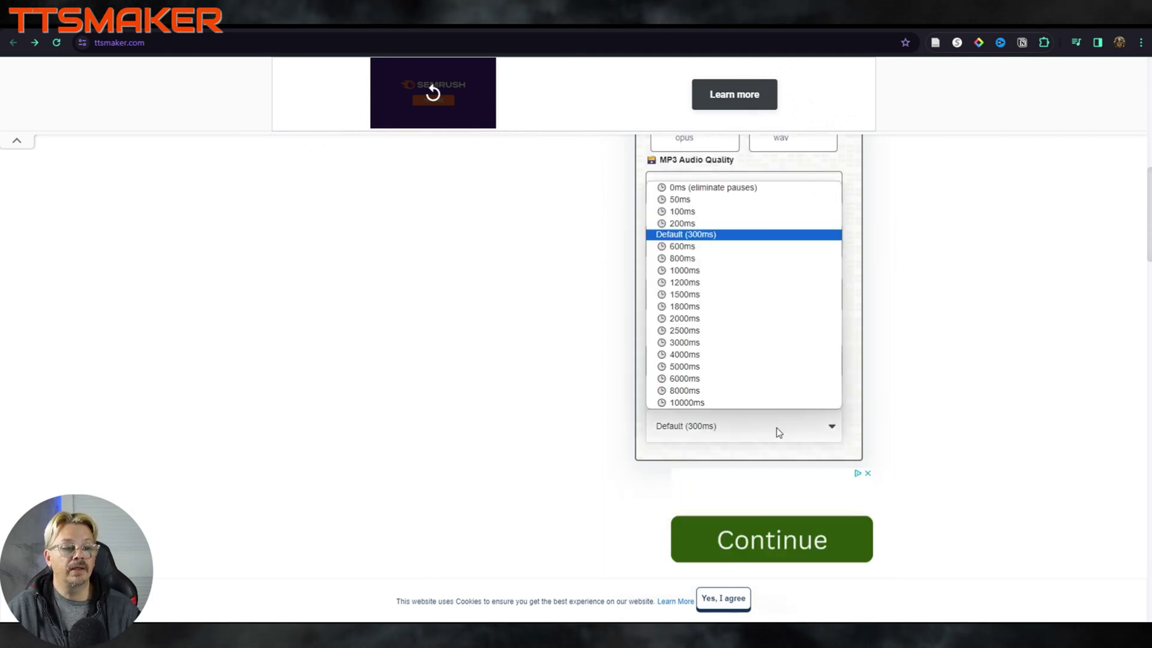
pyautogui.click(777, 427)
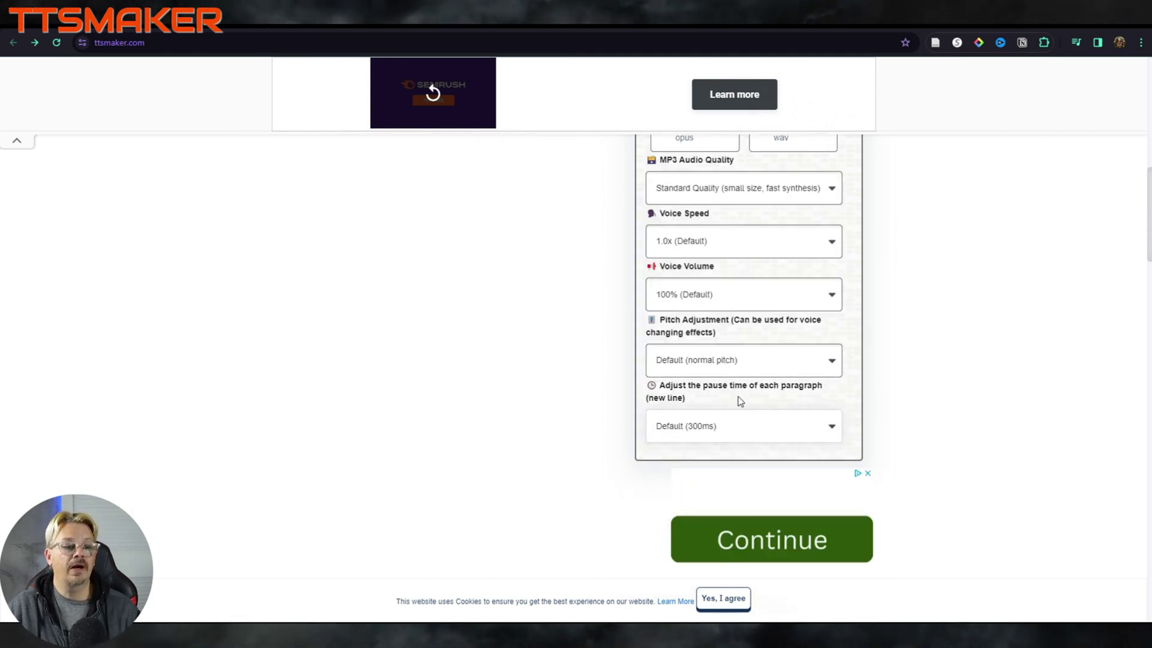
# Step: Convert the pasted text to speech, entering the current verification code from the picture
pyautogui.scroll(8, 762, 424)
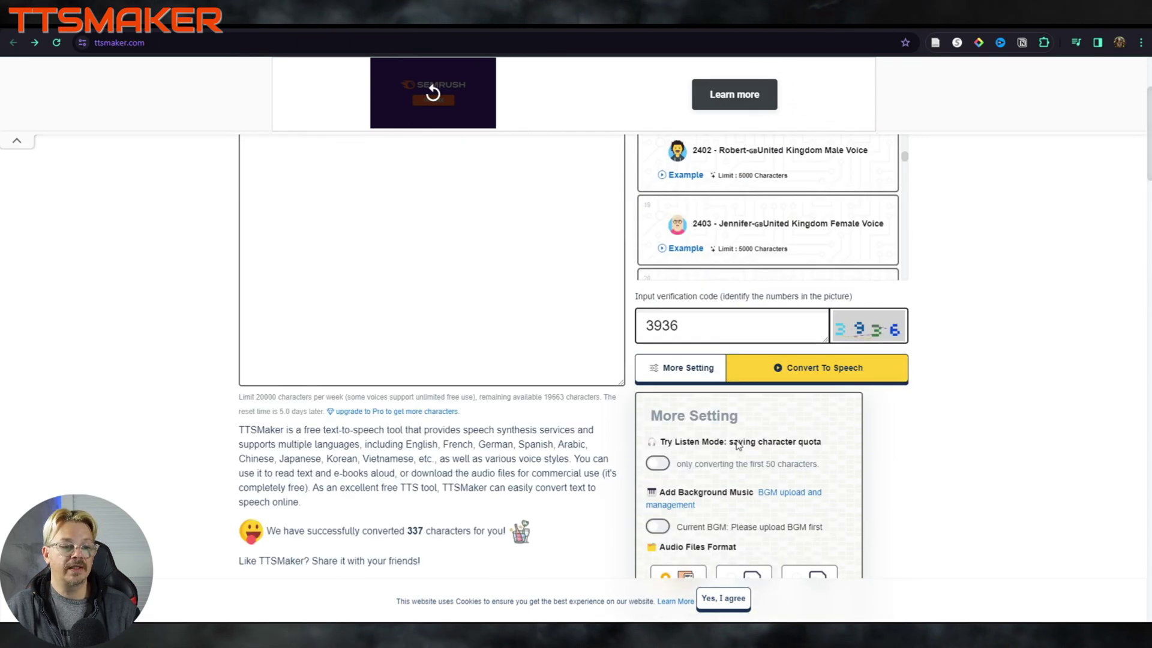
pyautogui.click(832, 373)
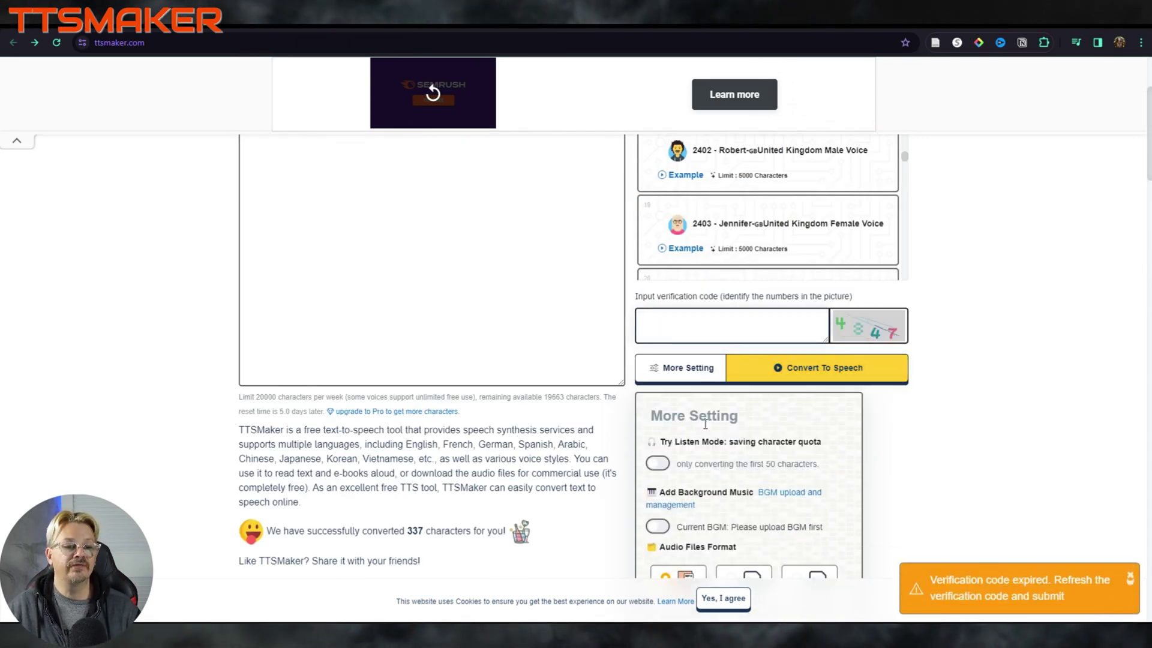
pyautogui.scroll(2, 712, 438)
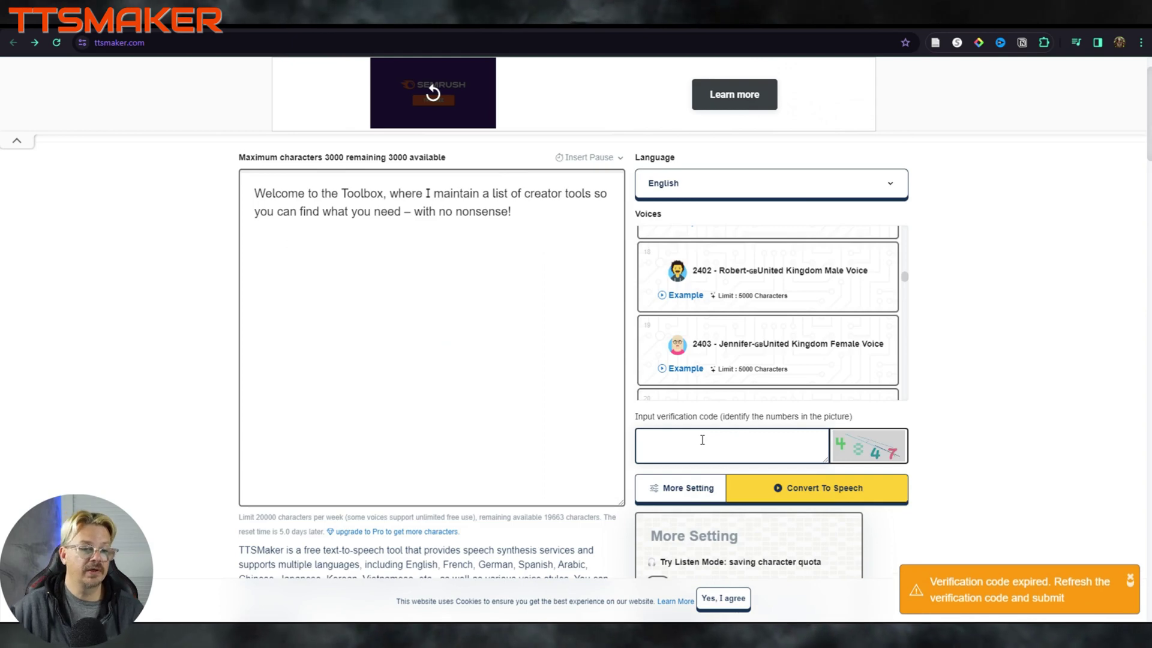
pyautogui.write('4847')
pyautogui.press('Return')
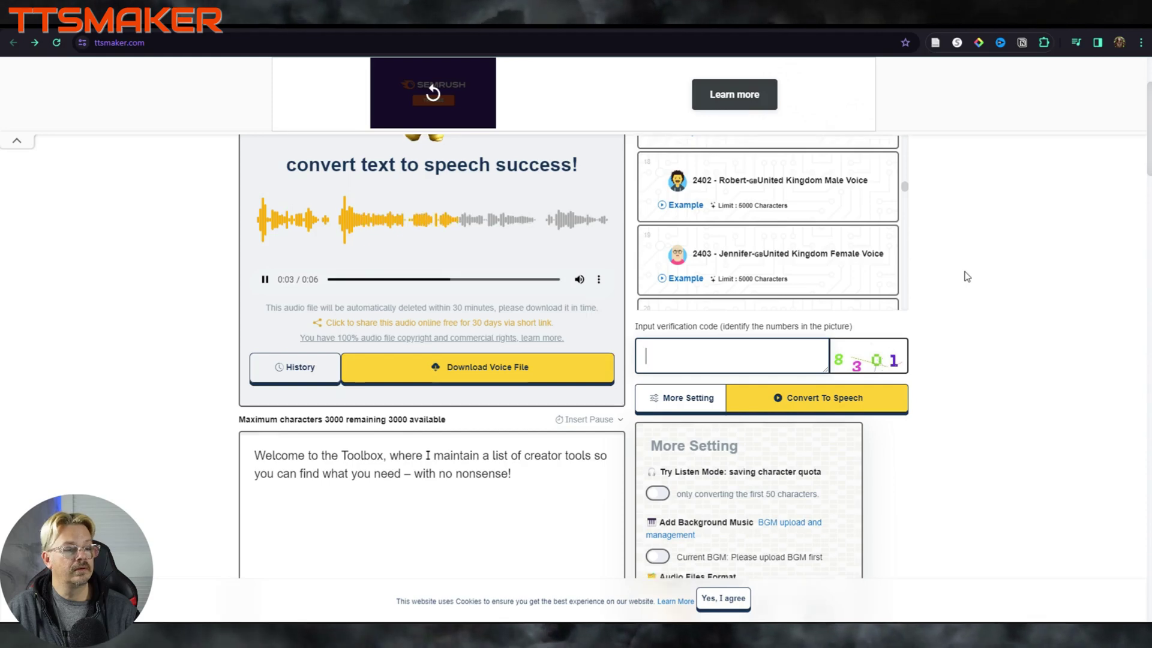
# Step: Listen to the generated audio, review its download and commercial-rights notes, and check the pause insertion options for the text
pyautogui.scroll(-2, 967, 276)
pyautogui.scroll(3, 967, 277)
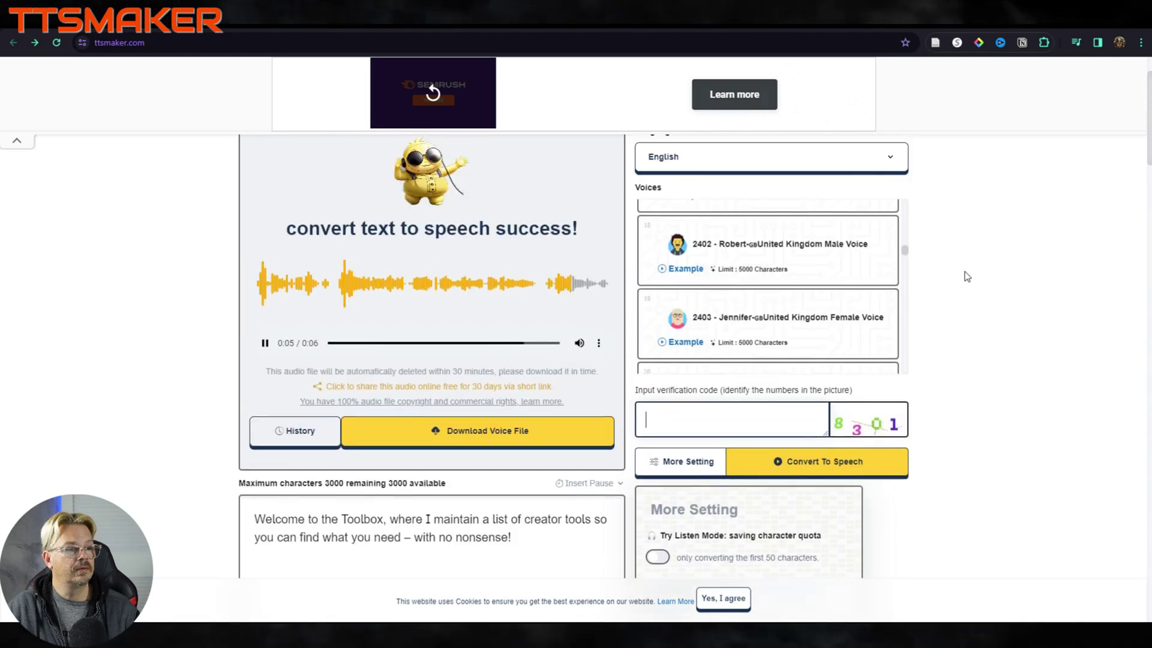
pyautogui.scroll(-6, 482, 395)
pyautogui.scroll(4, 482, 394)
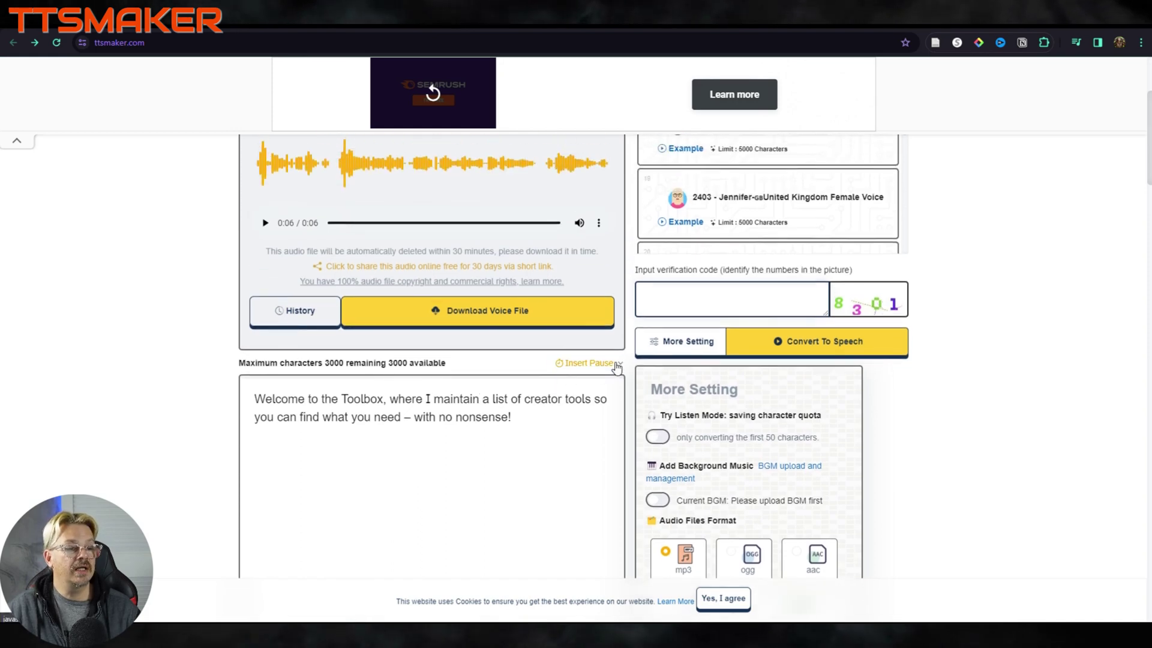
pyautogui.click(617, 364)
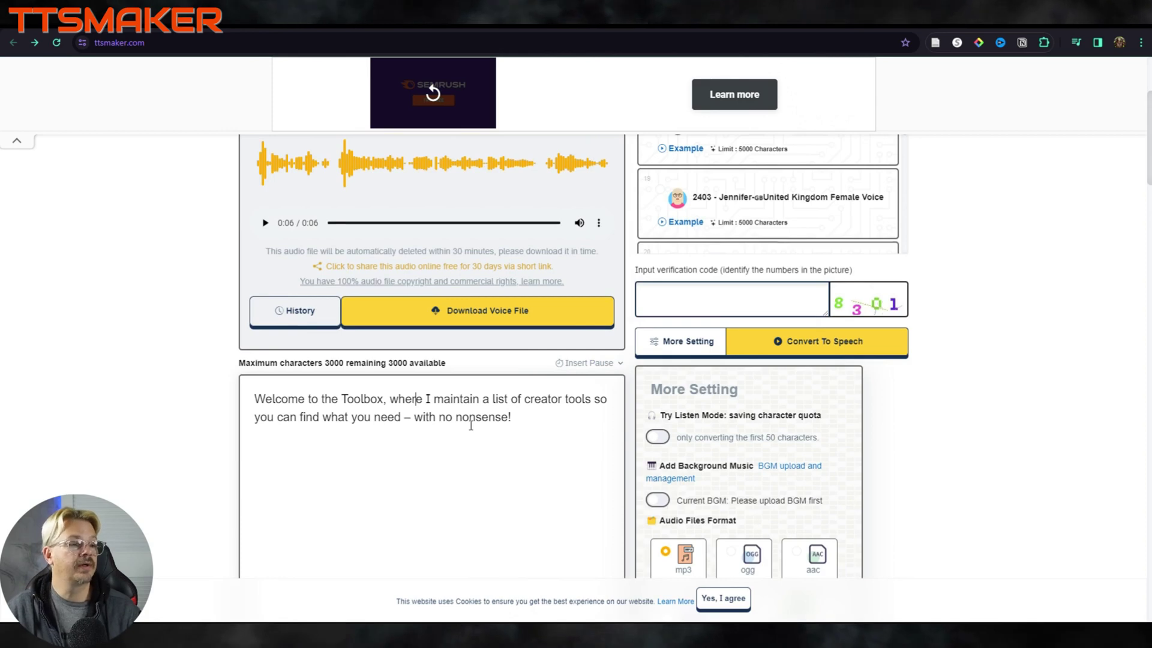
pyautogui.scroll(1, 480, 384)
pyautogui.scroll(3, 482, 379)
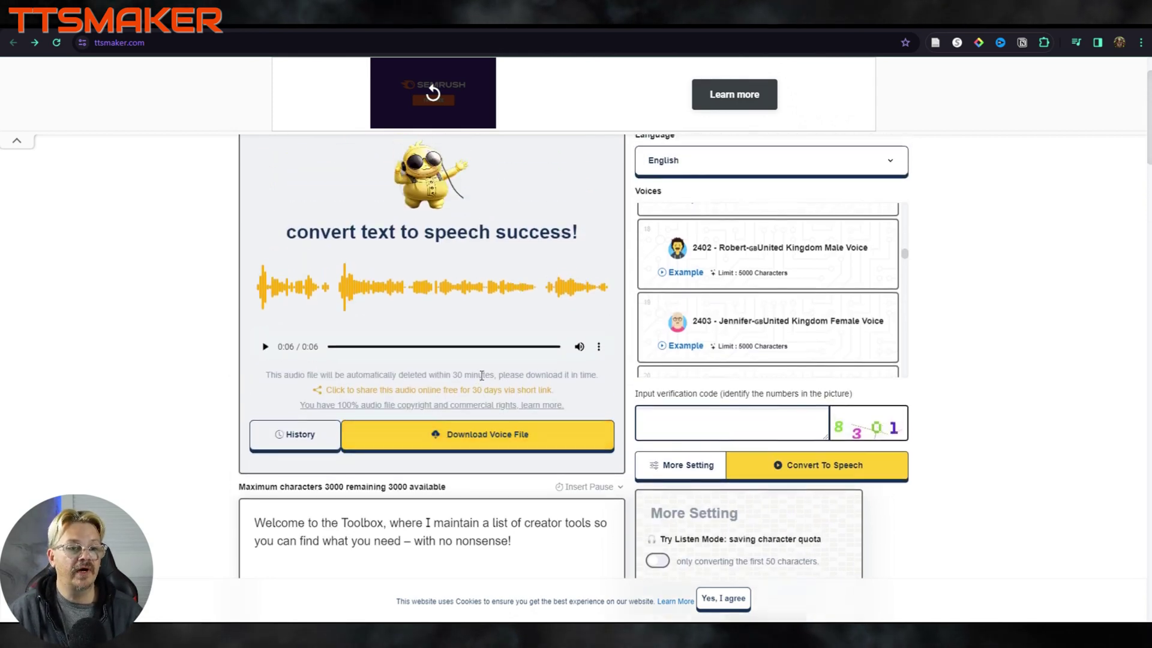
pyautogui.moveTo(765, 360)
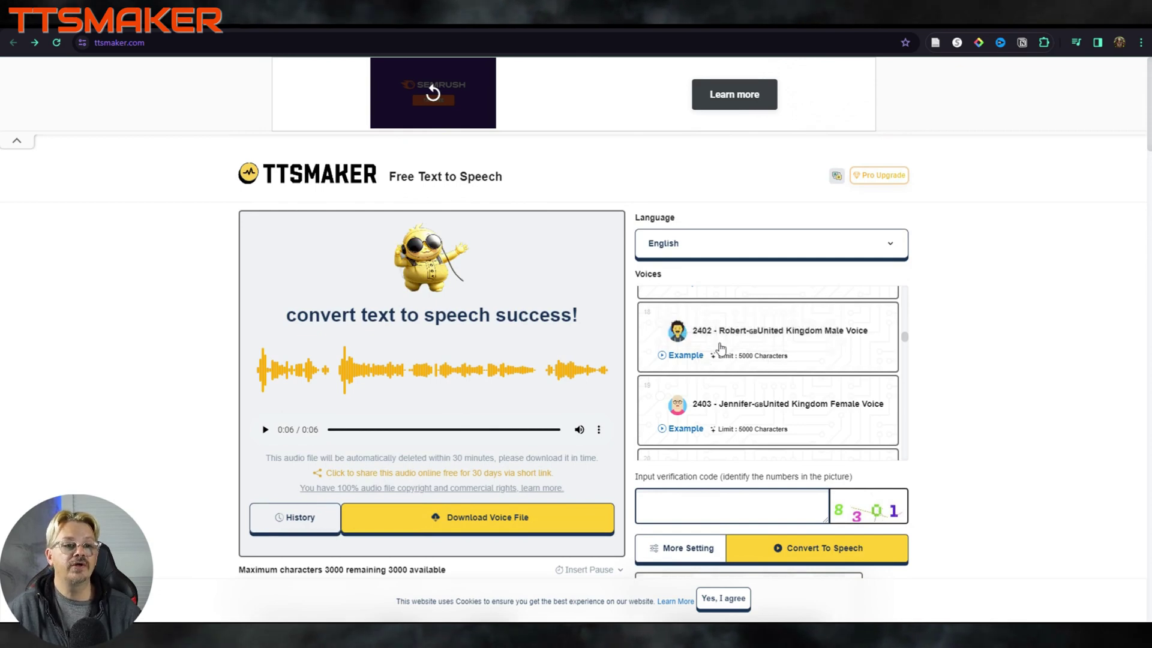
# Step: Open the TTSMaker Pro site and review the features offered to professional users
pyautogui.click(893, 174)
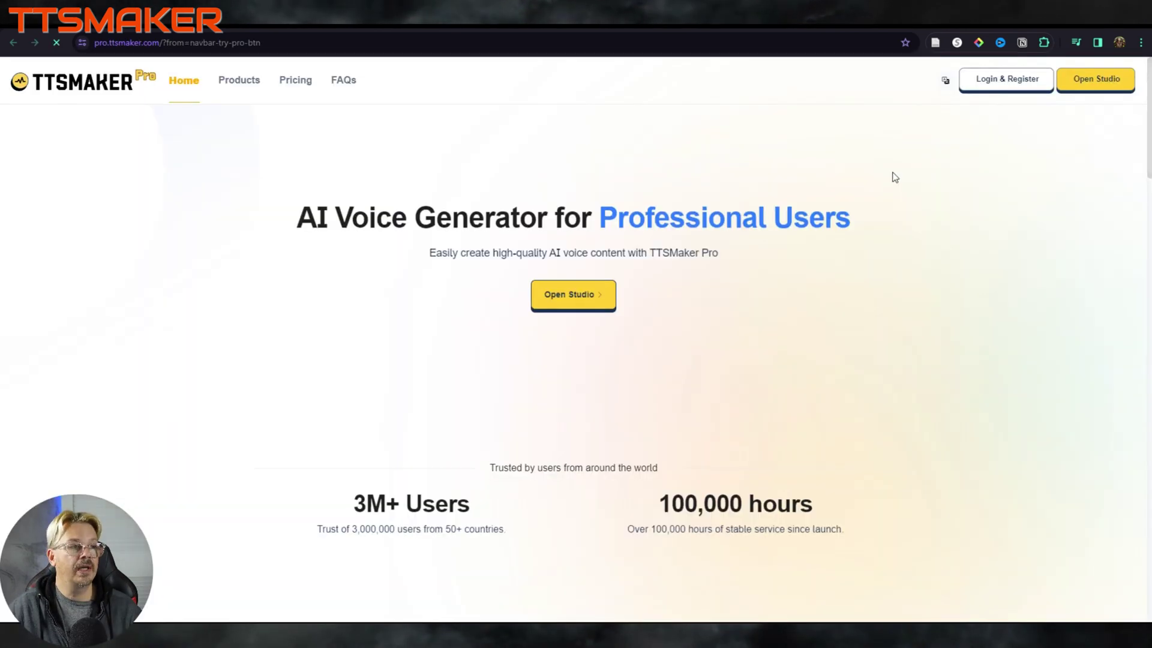
pyautogui.scroll(-8, 858, 444)
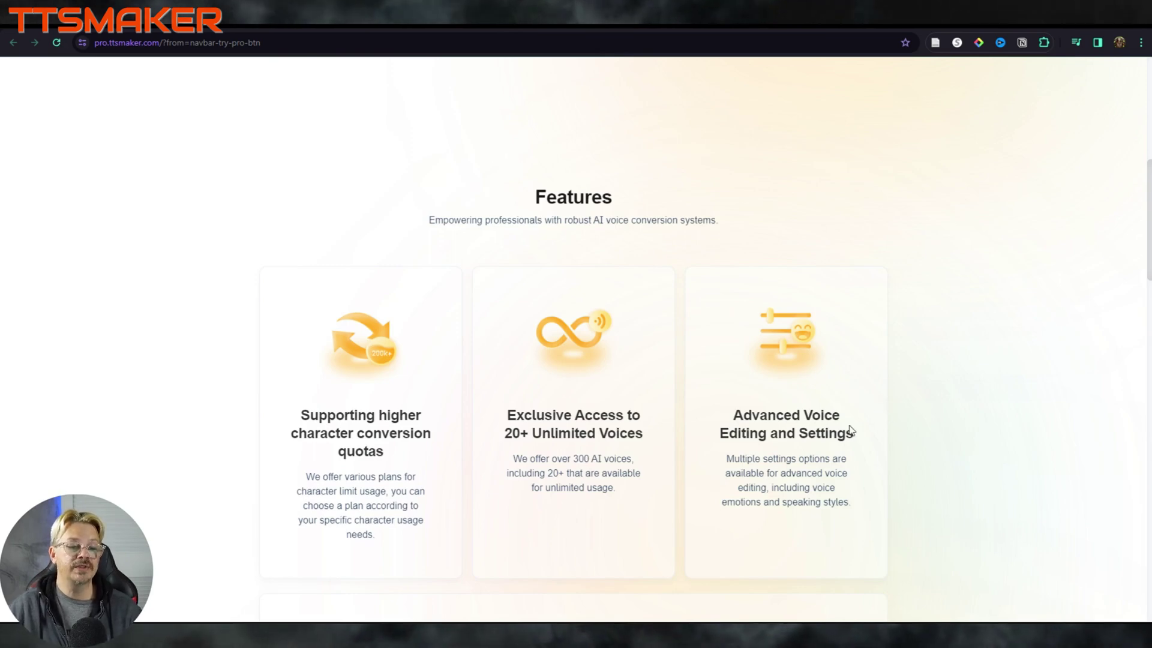
pyautogui.scroll(3, 852, 431)
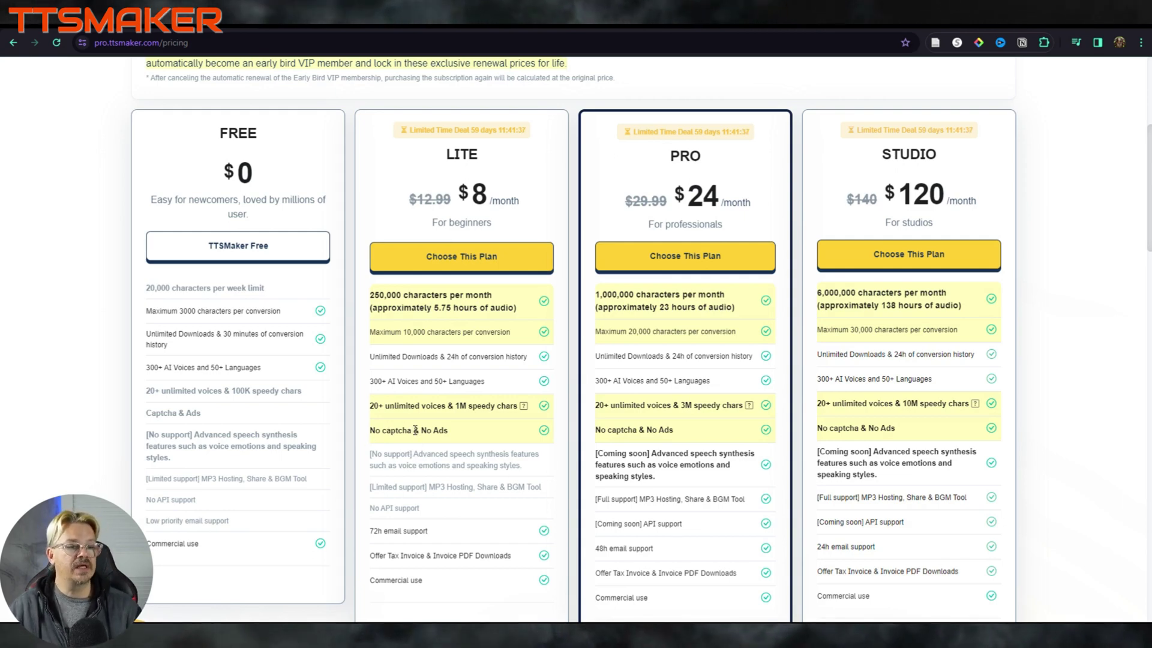
# Step: Compare the monthly prices, character limits and commercial use terms of the Free, Lite, Pro and Studio plans
pyautogui.scroll(-1, 415, 430)
pyautogui.scroll(6, 413, 430)
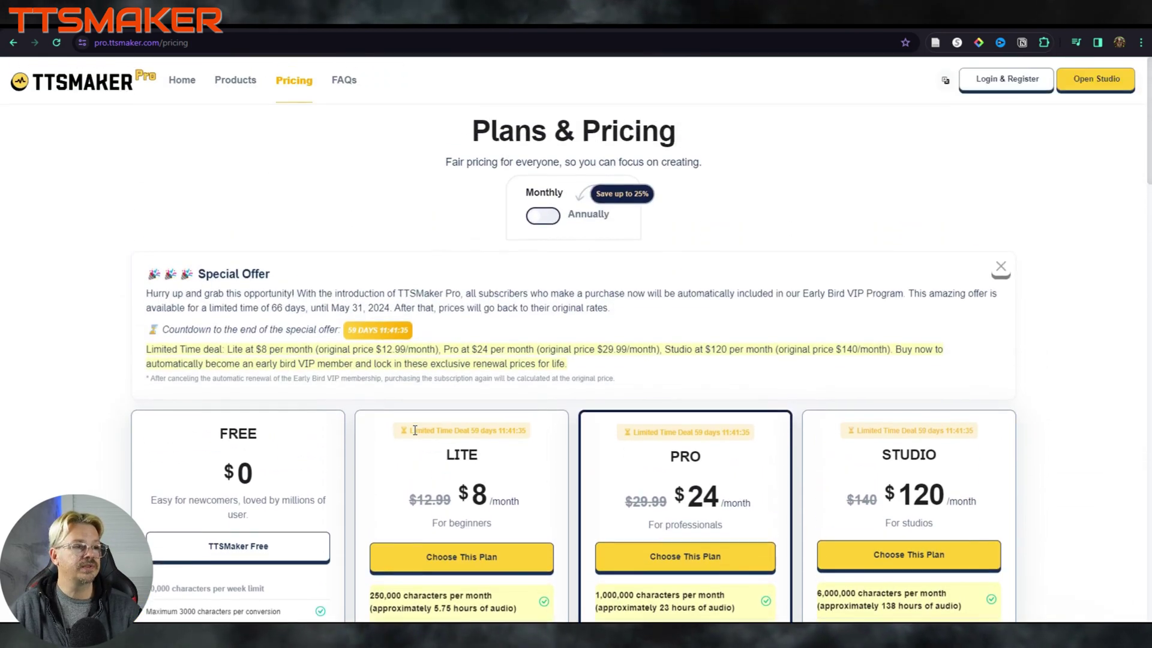
pyautogui.scroll(-4, 415, 430)
pyautogui.scroll(-4, 415, 430)
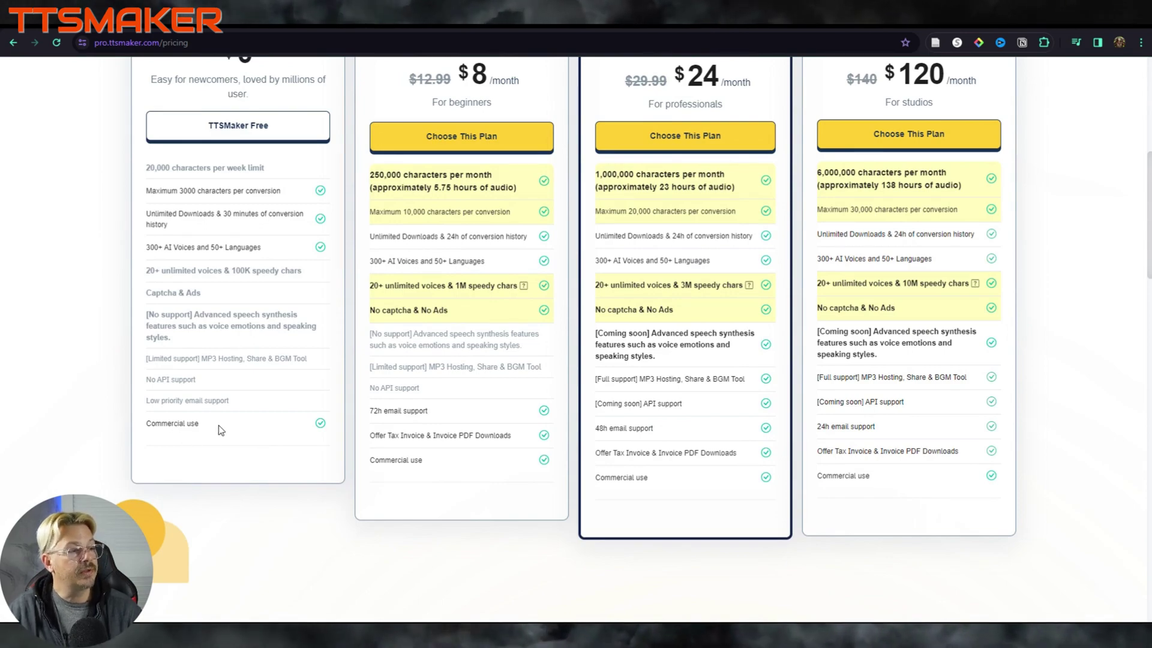
pyautogui.scroll(7, 276, 425)
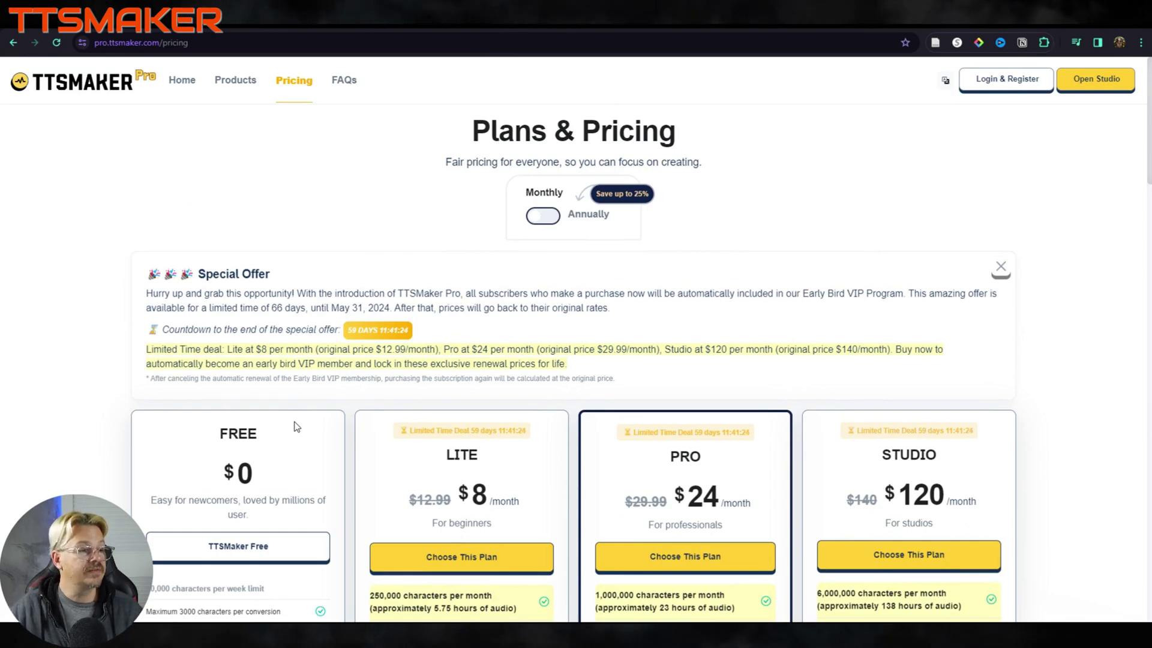
pyautogui.scroll(-1, 294, 427)
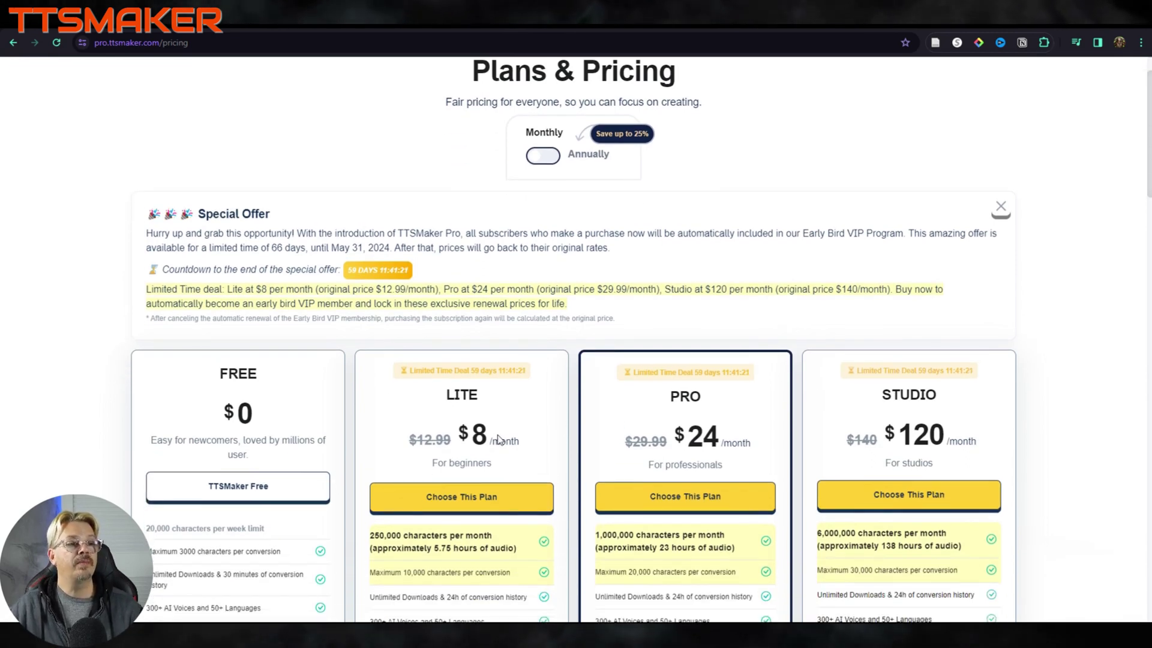
# Step: Switch the plans to annual billing and compare the discounted prices and included features
pyautogui.click(543, 157)
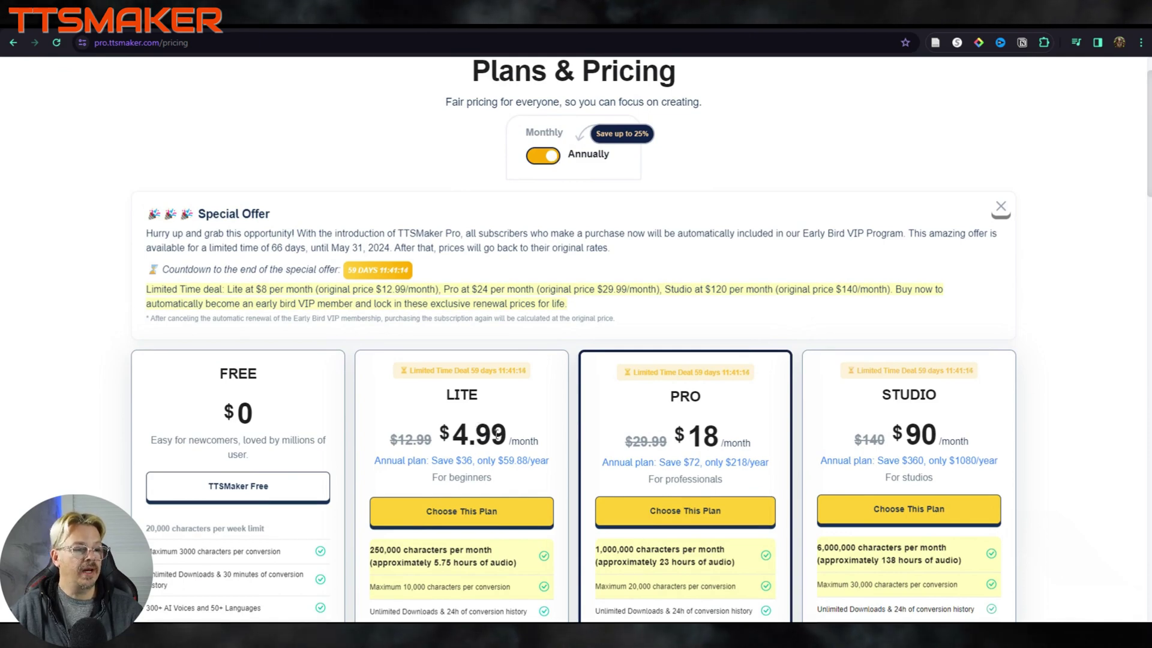
pyautogui.scroll(-4, 497, 435)
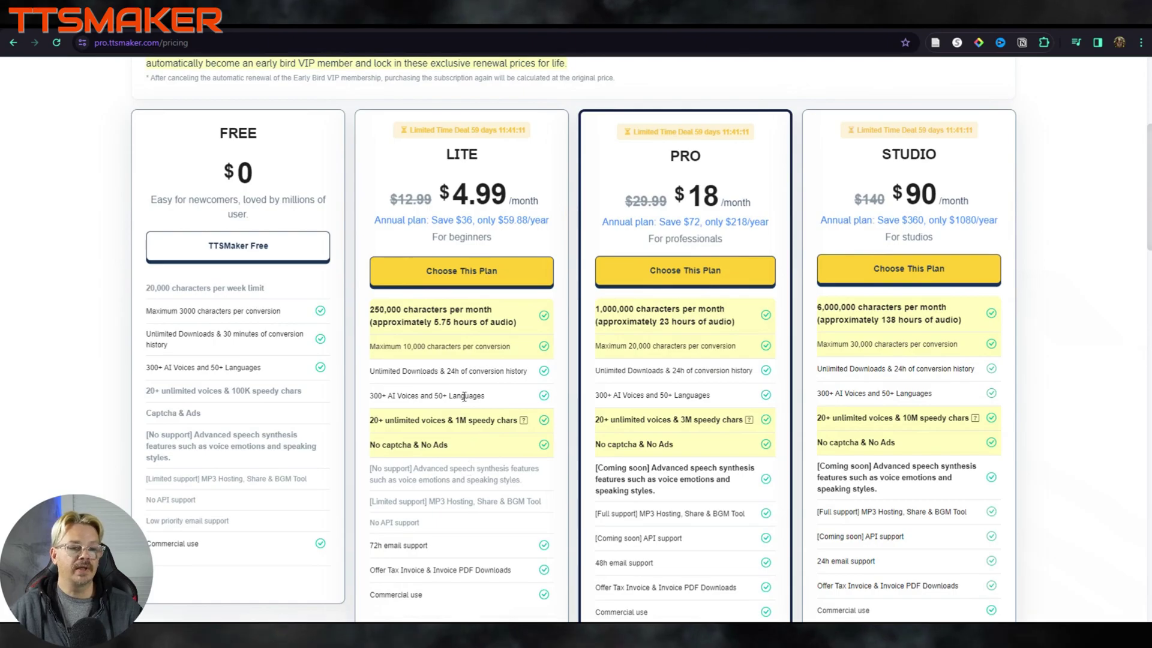
pyautogui.scroll(6, 464, 396)
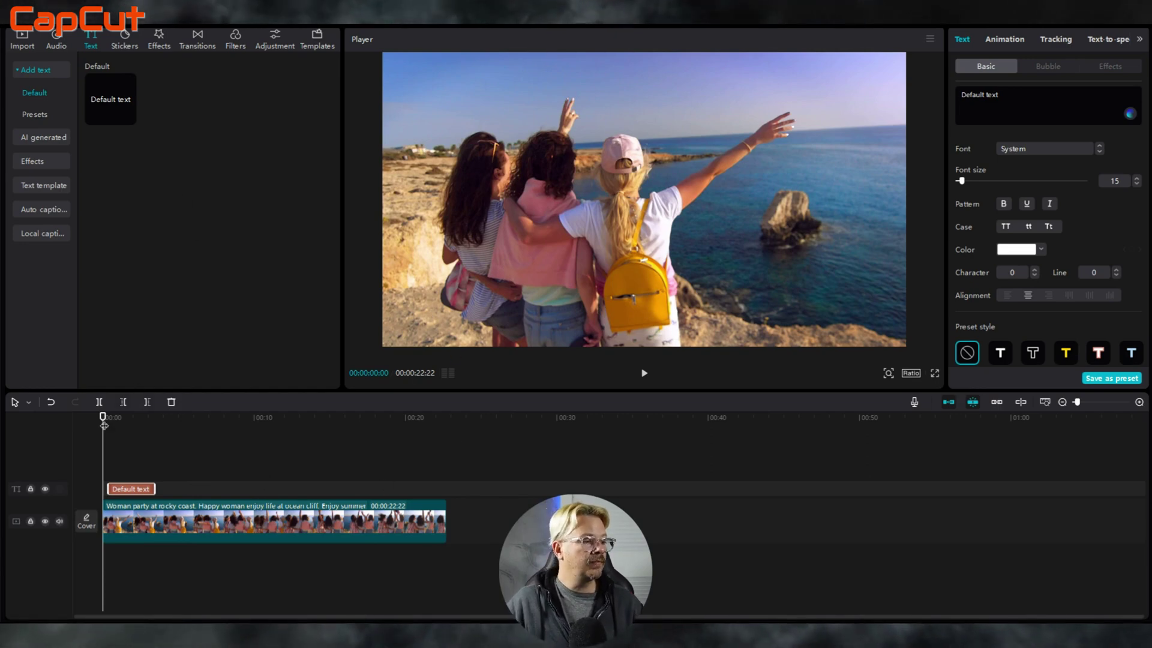
# Step: In CapCut, replace the text clip with a fresh default text at the timeline start and browse its text-to-speech voices
pyautogui.press('Delete')
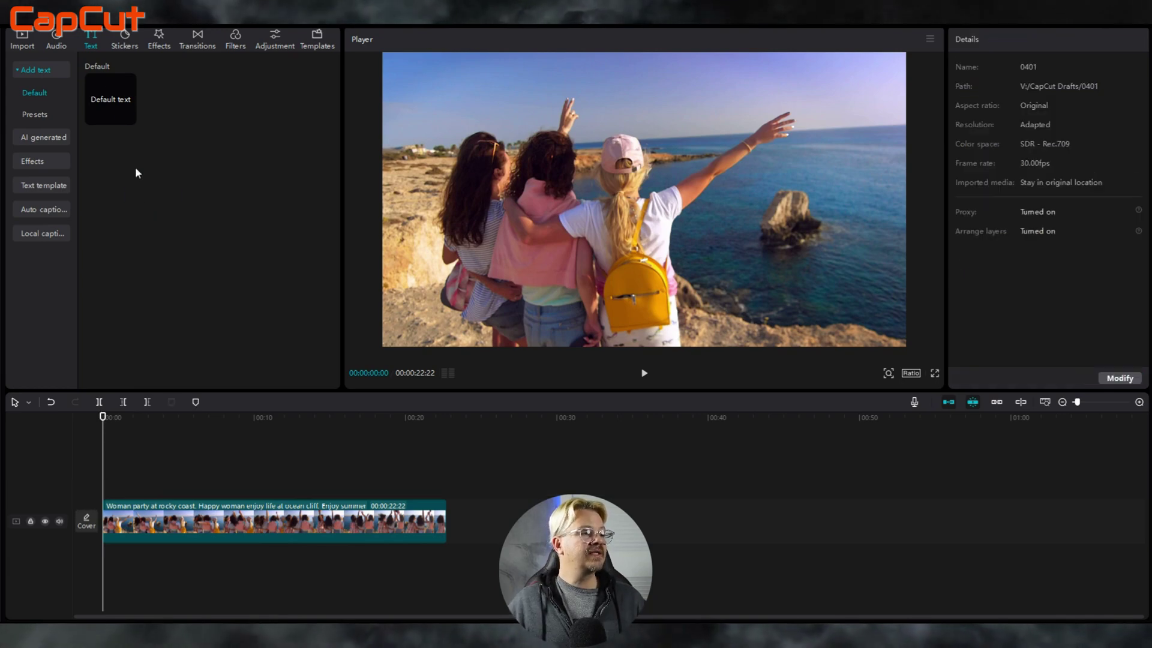
pyautogui.moveTo(122, 110); pyautogui.dragTo(108, 498)
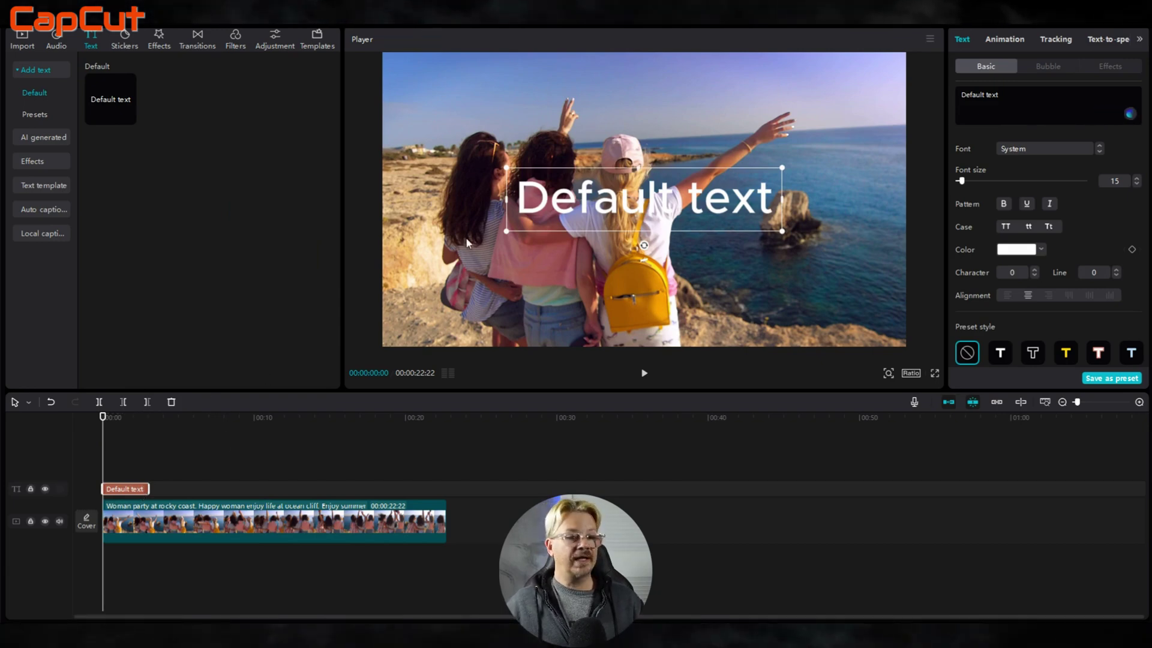
pyautogui.click(1103, 41)
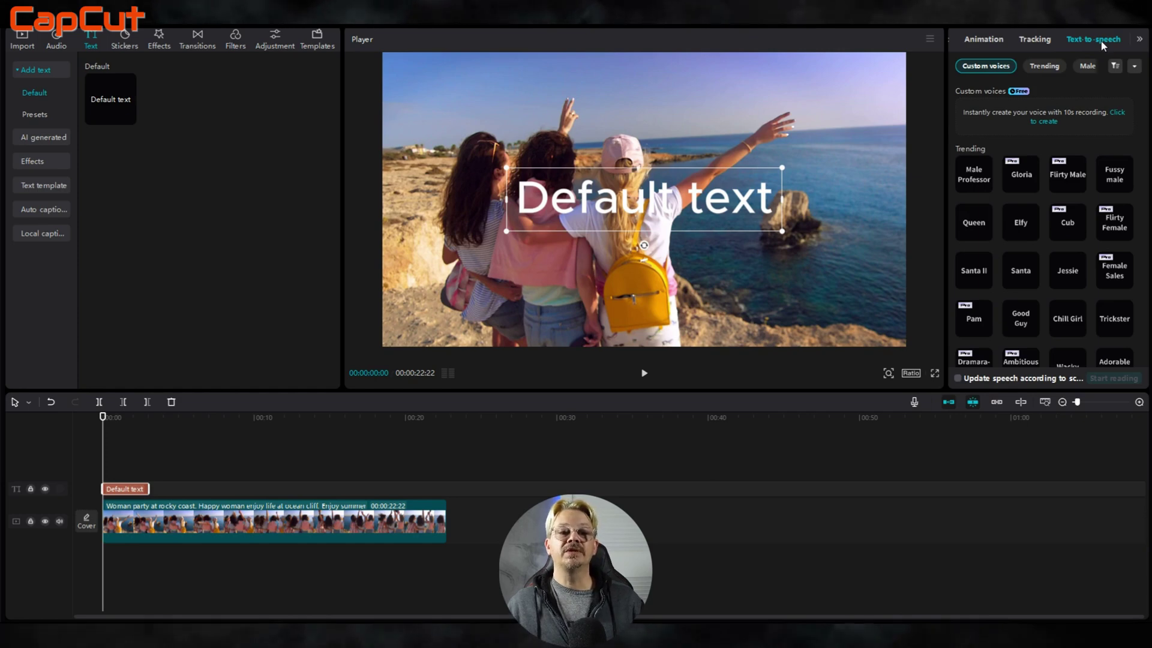
pyautogui.scroll(-10, 1038, 213)
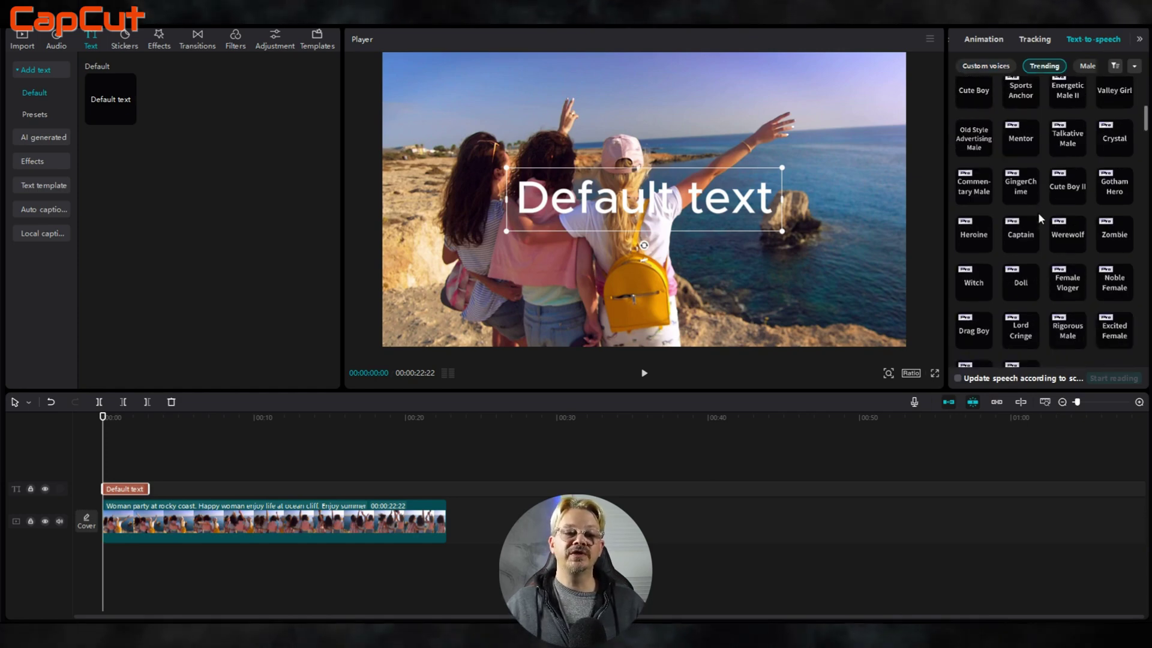
pyautogui.scroll(-10, 1038, 213)
pyautogui.click(1024, 226)
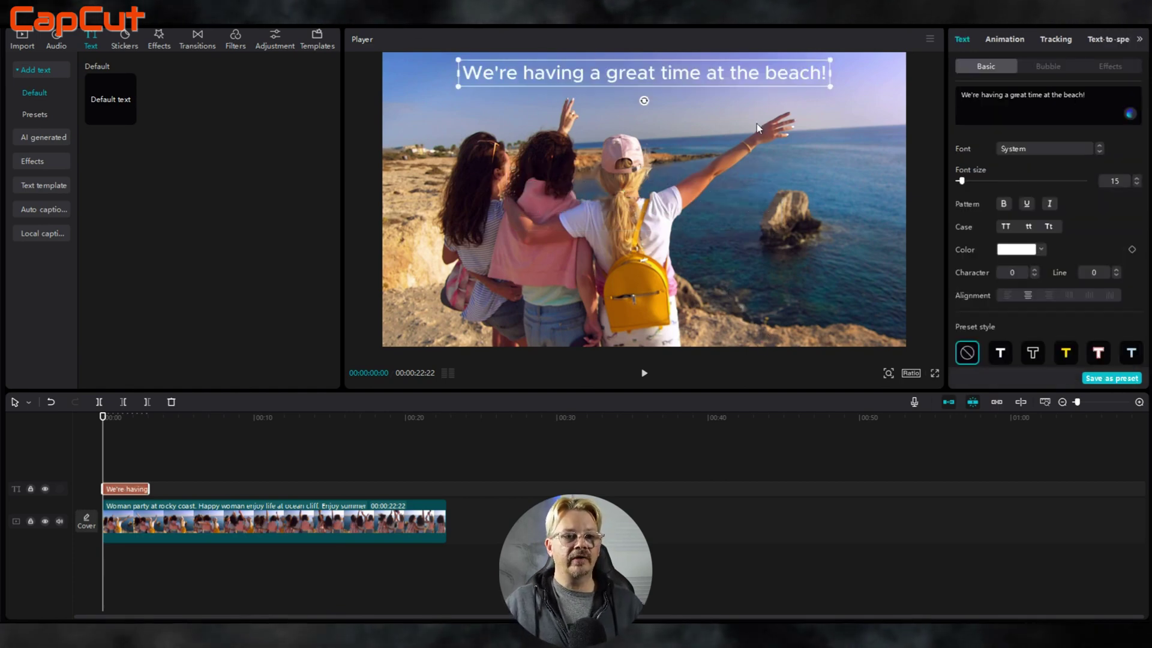
# Step: Preview the Gloria, Flirty Male and Flirty Female text-to-speech voices for the "We're having a great time at the beach!" text
pyautogui.click(1108, 39)
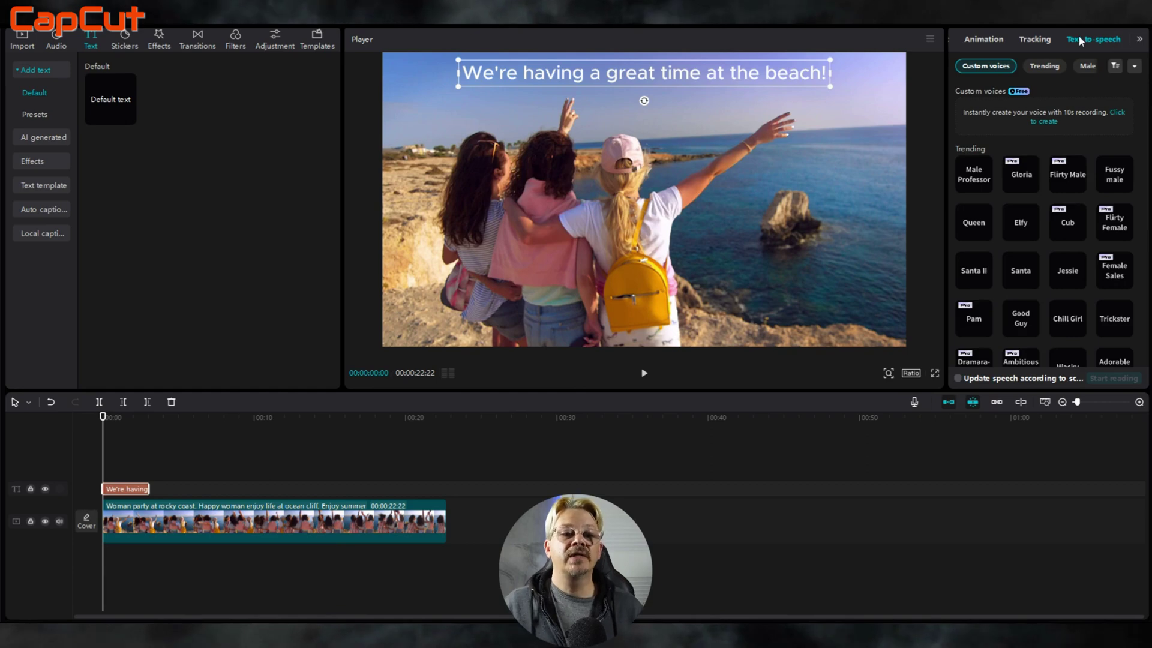
pyautogui.click(1021, 177)
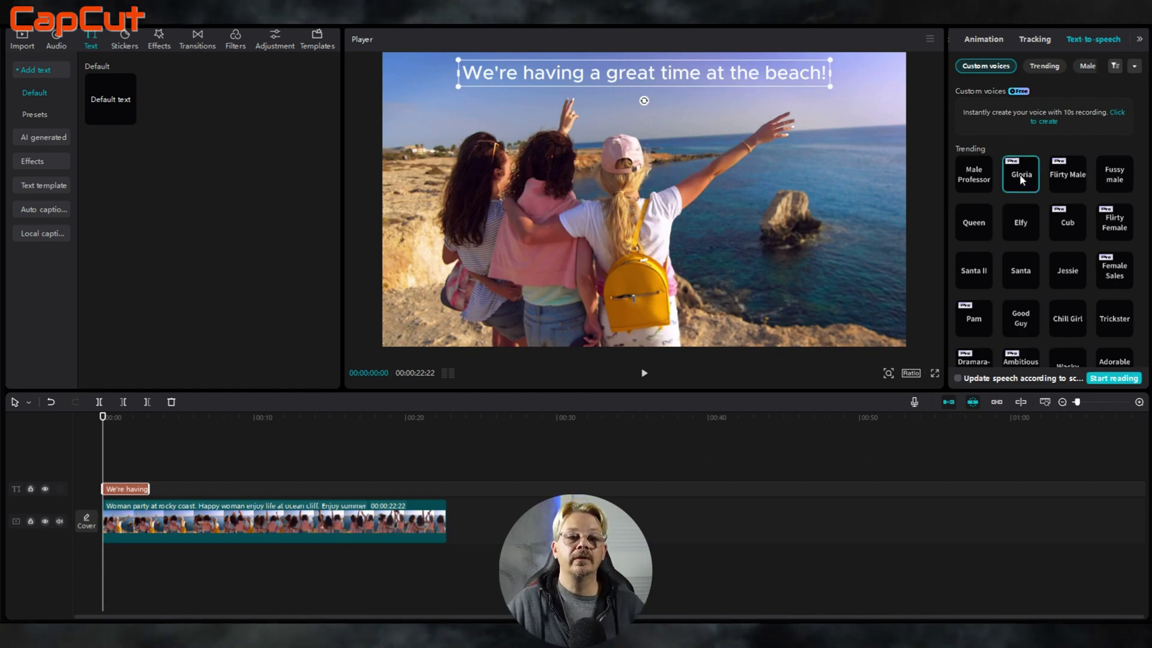
pyautogui.click(1065, 176)
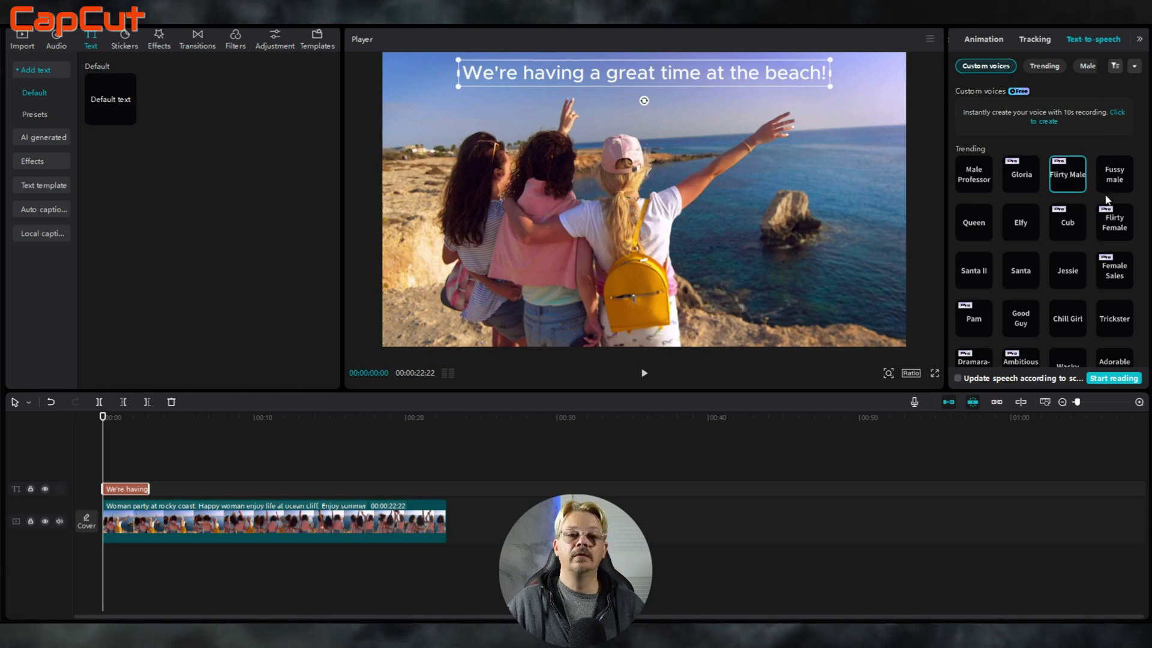
pyautogui.click(1110, 229)
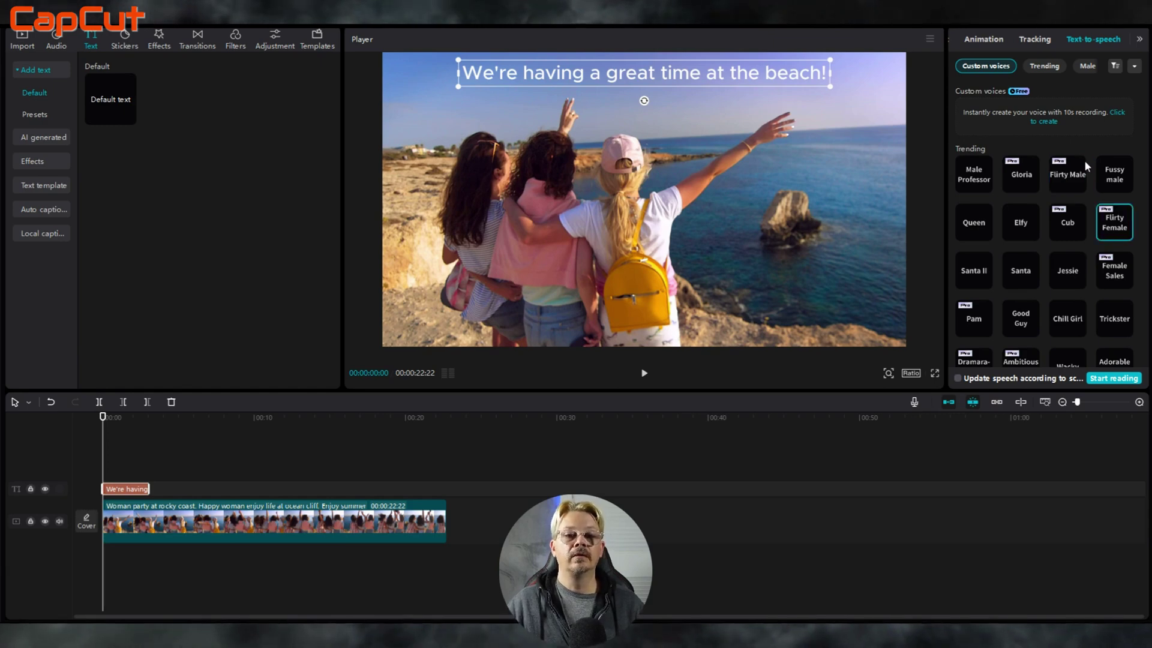
# Step: Show the female voice category and preview the Pam, Serious Girl, Normal Female and Storyteller Female voices
pyautogui.click(1134, 66)
pyautogui.click(1009, 87)
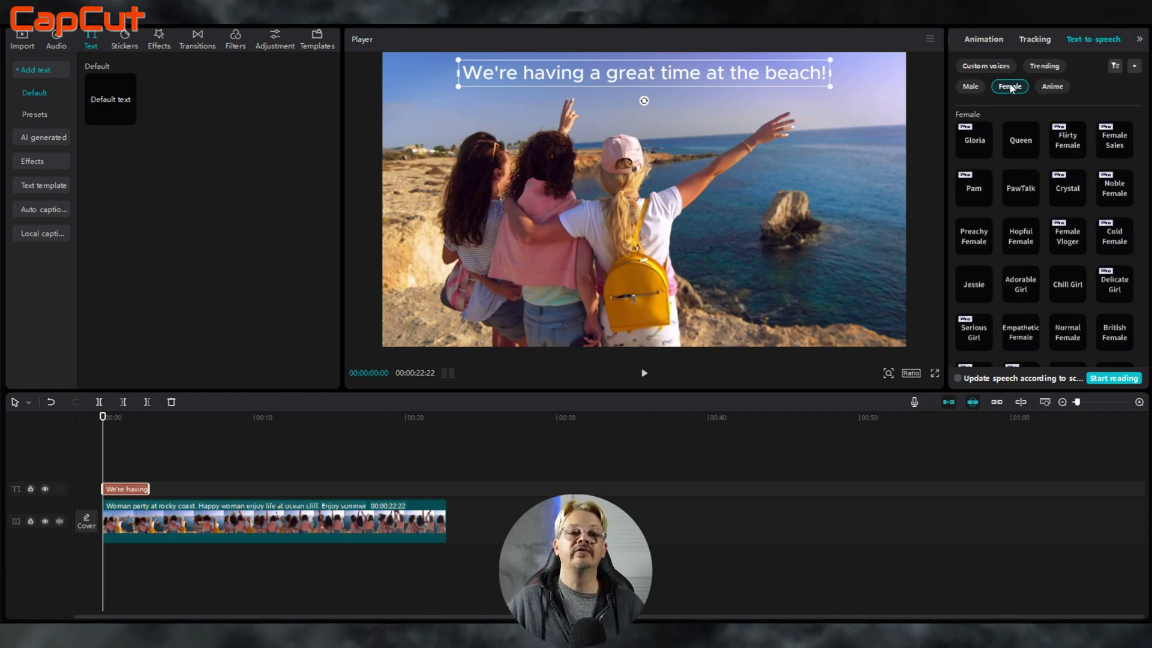
pyautogui.click(973, 191)
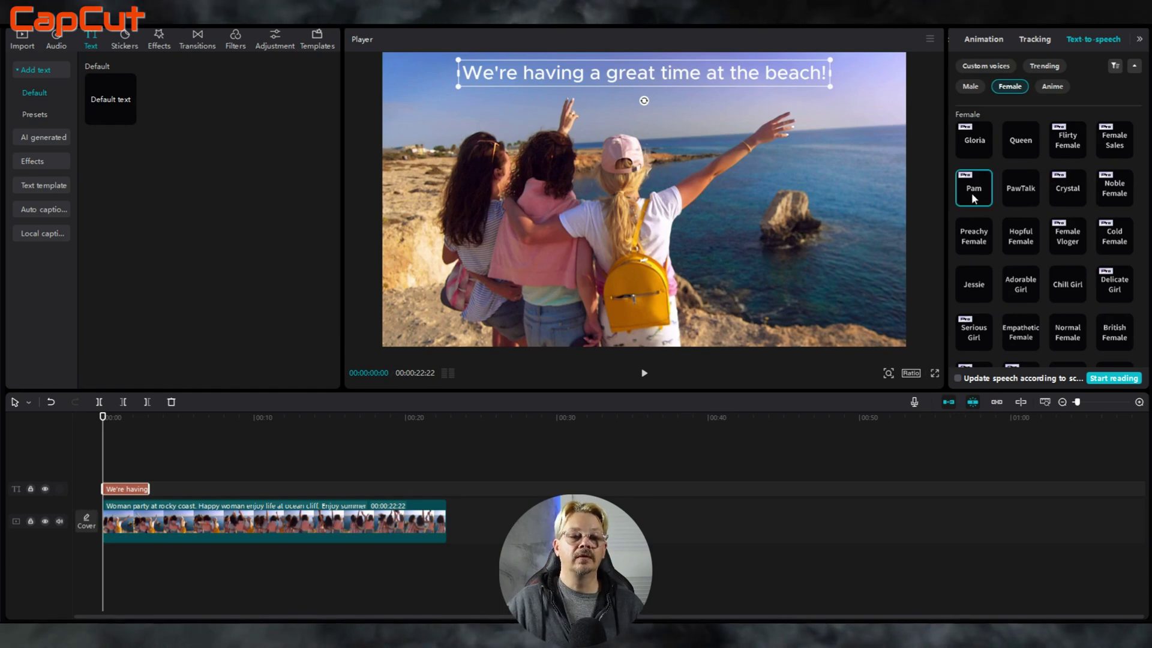
pyautogui.scroll(-1, 970, 193)
pyautogui.click(980, 279)
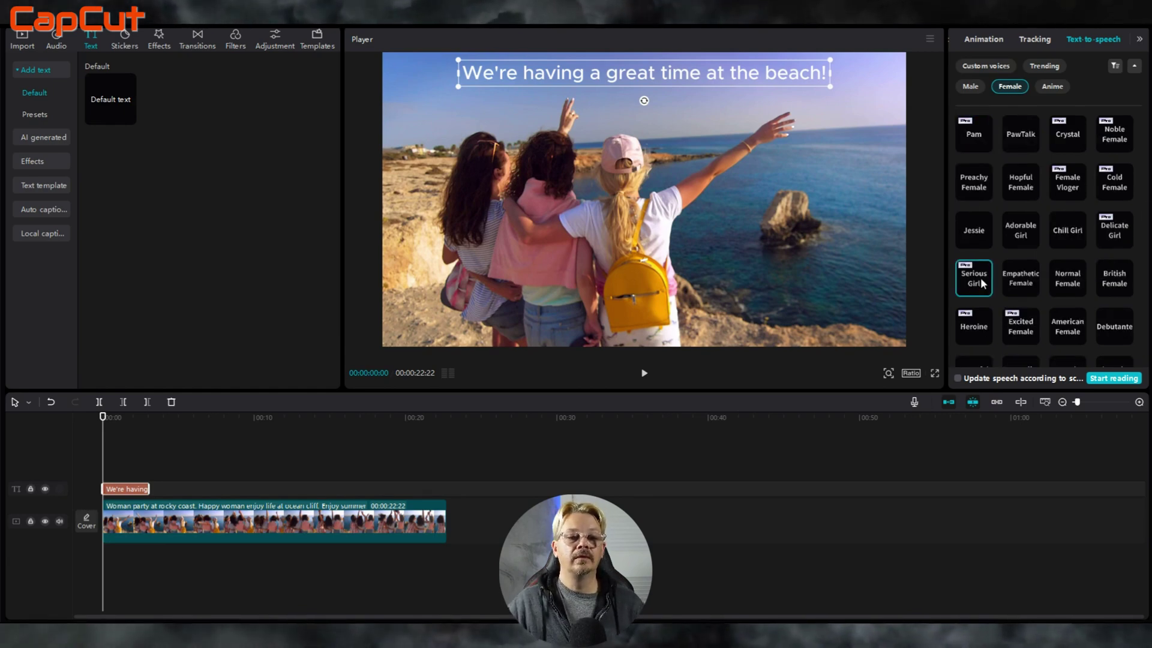
pyautogui.click(1067, 280)
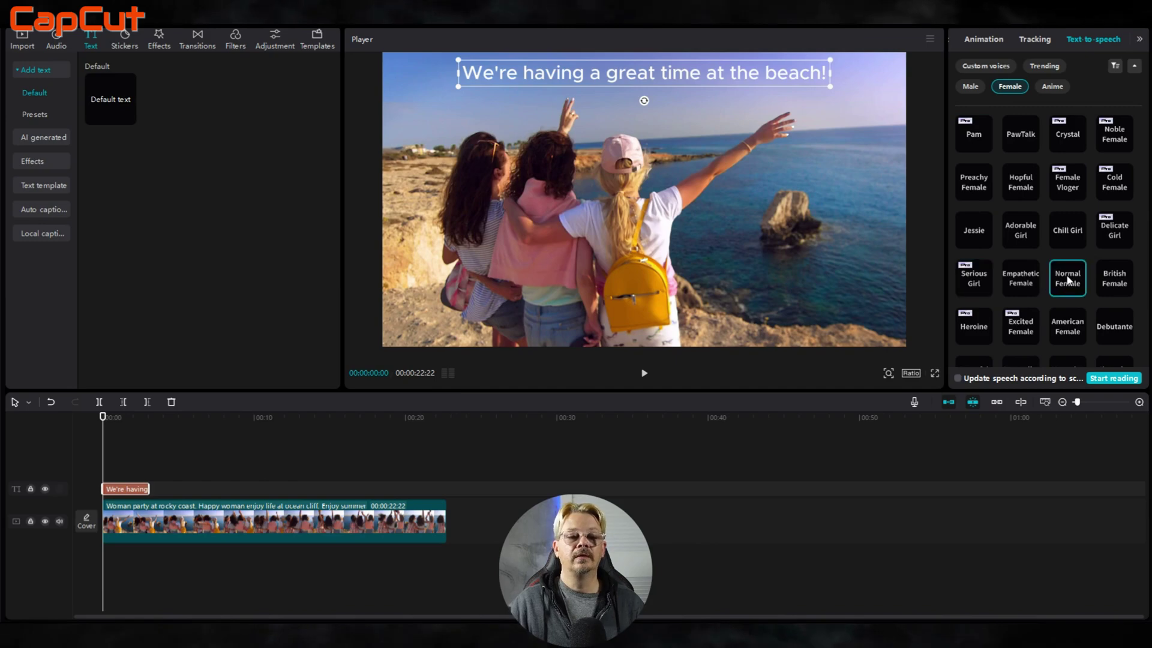
pyautogui.scroll(-3, 1009, 278)
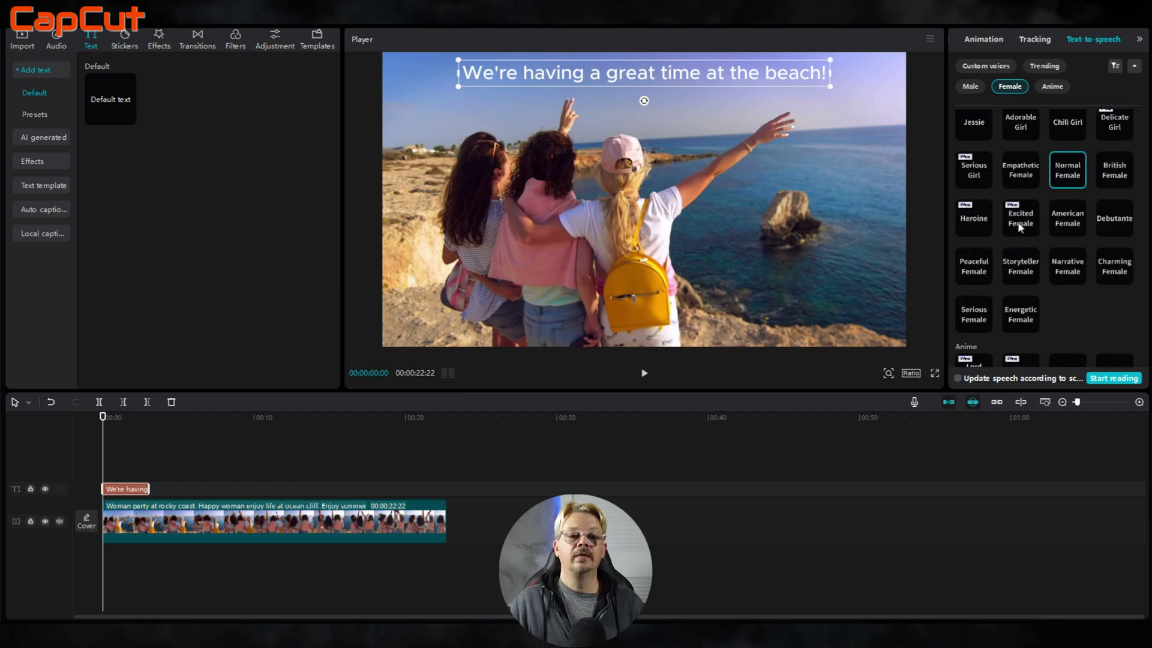
pyautogui.click(1018, 264)
# Step: Browse the trending voices again and preview the PawTalk and Empathetic Female voices from the female category
pyautogui.scroll(15, 1026, 229)
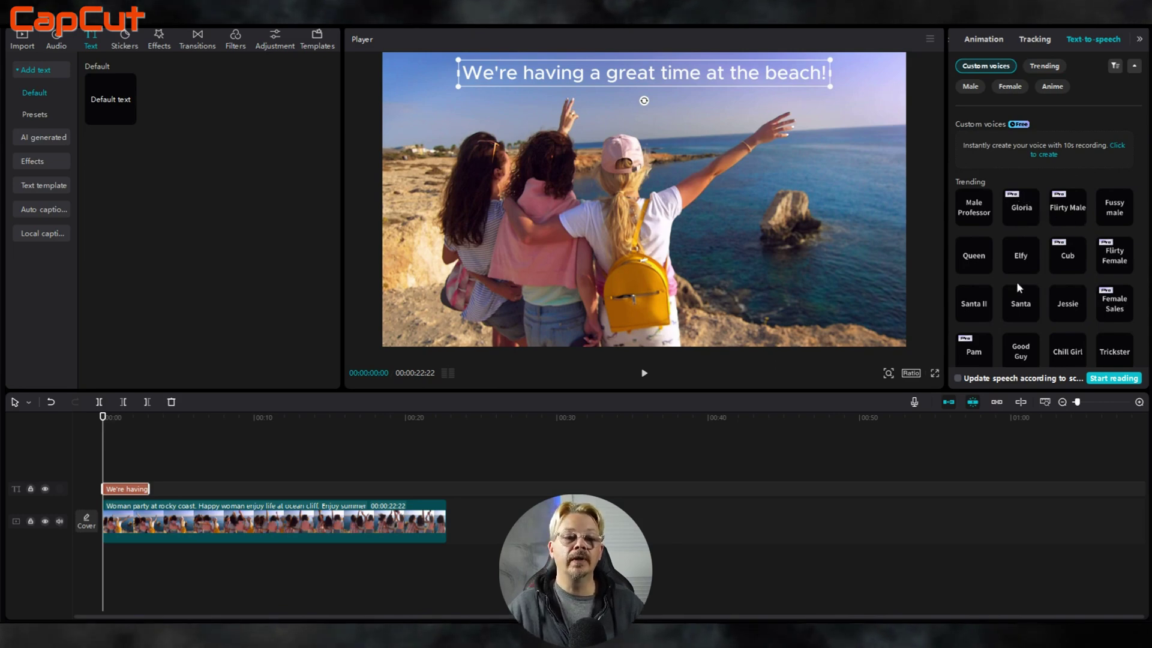
pyautogui.scroll(-2, 977, 288)
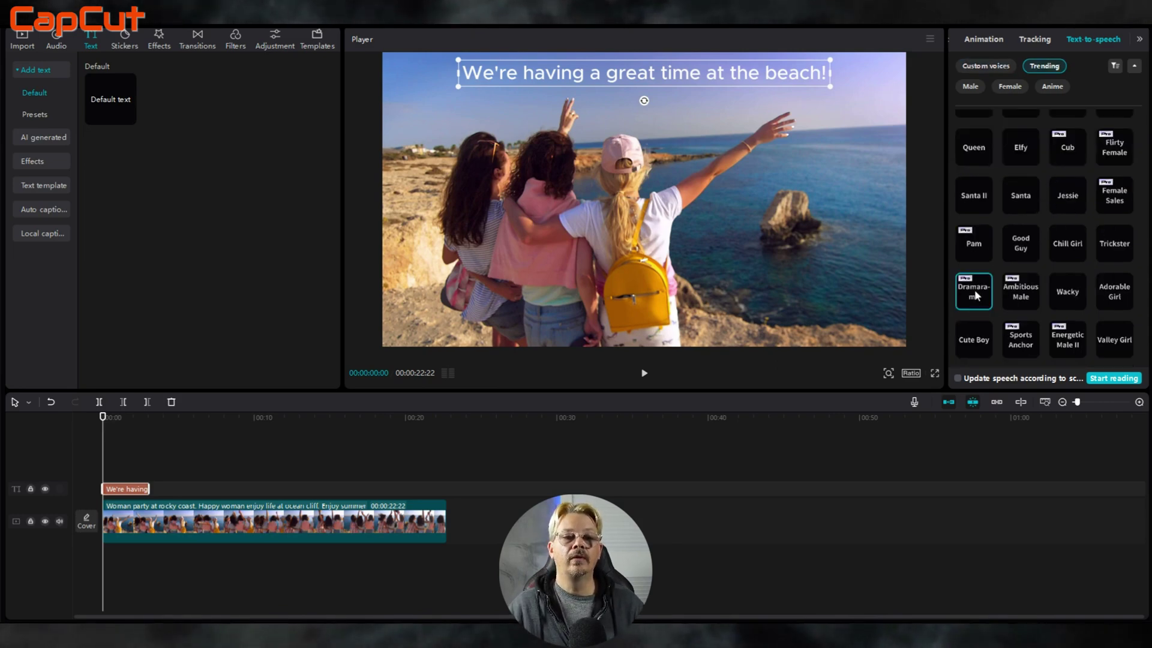
pyautogui.scroll(-3, 1053, 185)
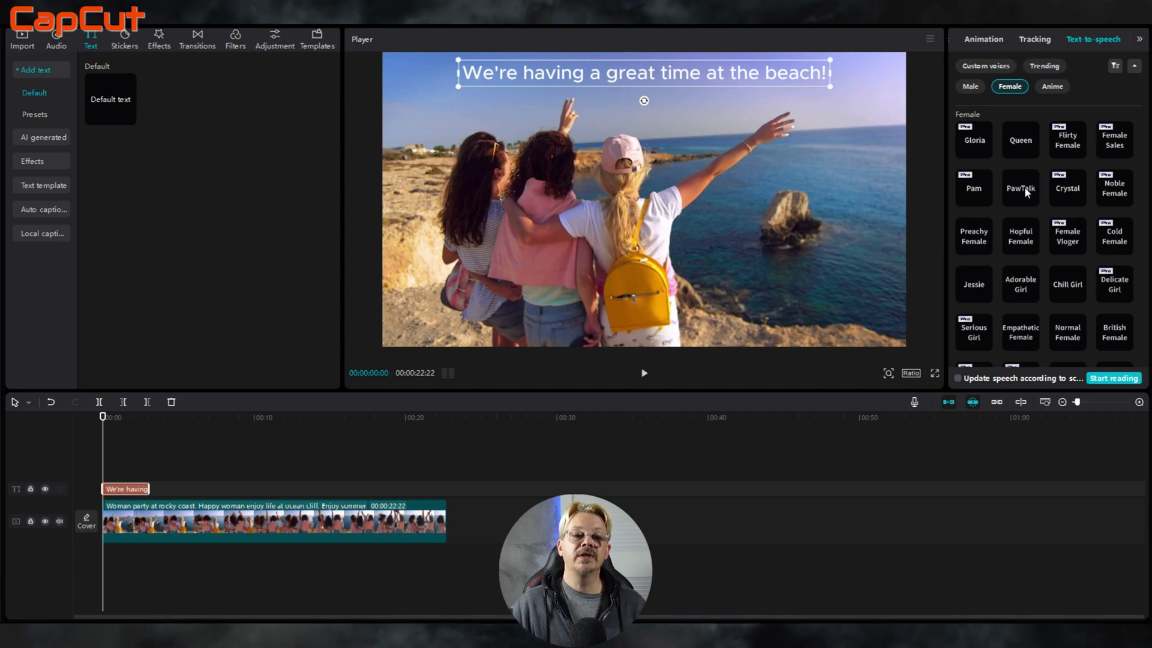
pyautogui.click(1024, 188)
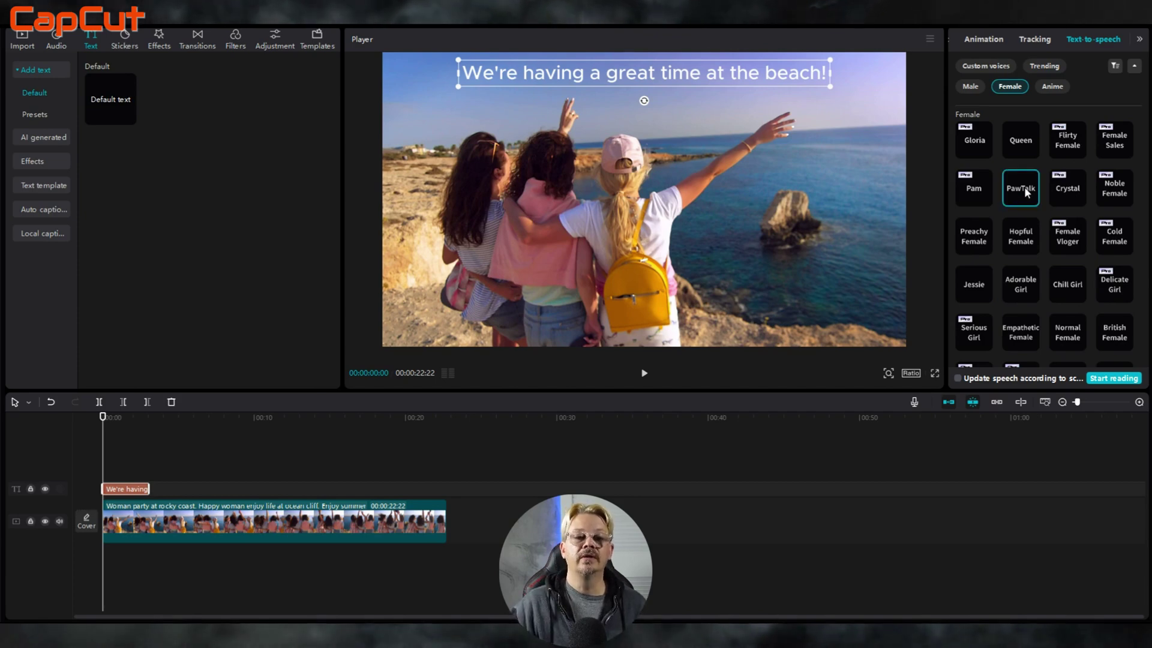
pyautogui.scroll(-2, 1081, 183)
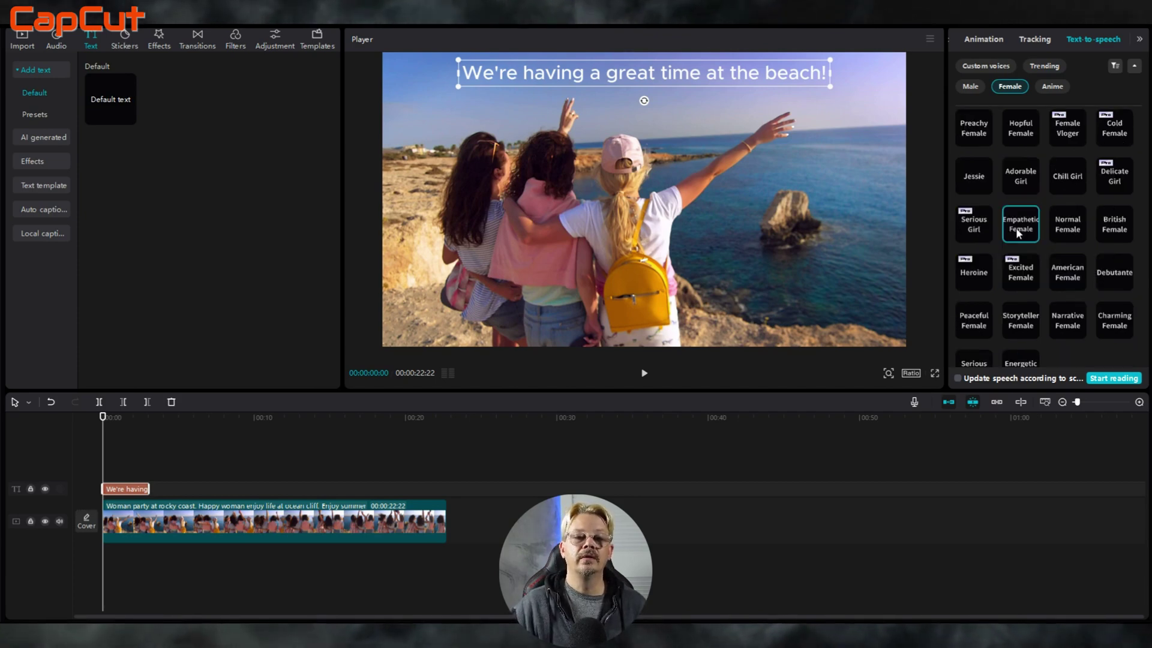
pyautogui.click(1016, 228)
# Step: Generate speech from the beach text using the trending Gloria voice
pyautogui.click(986, 66)
pyautogui.click(1023, 208)
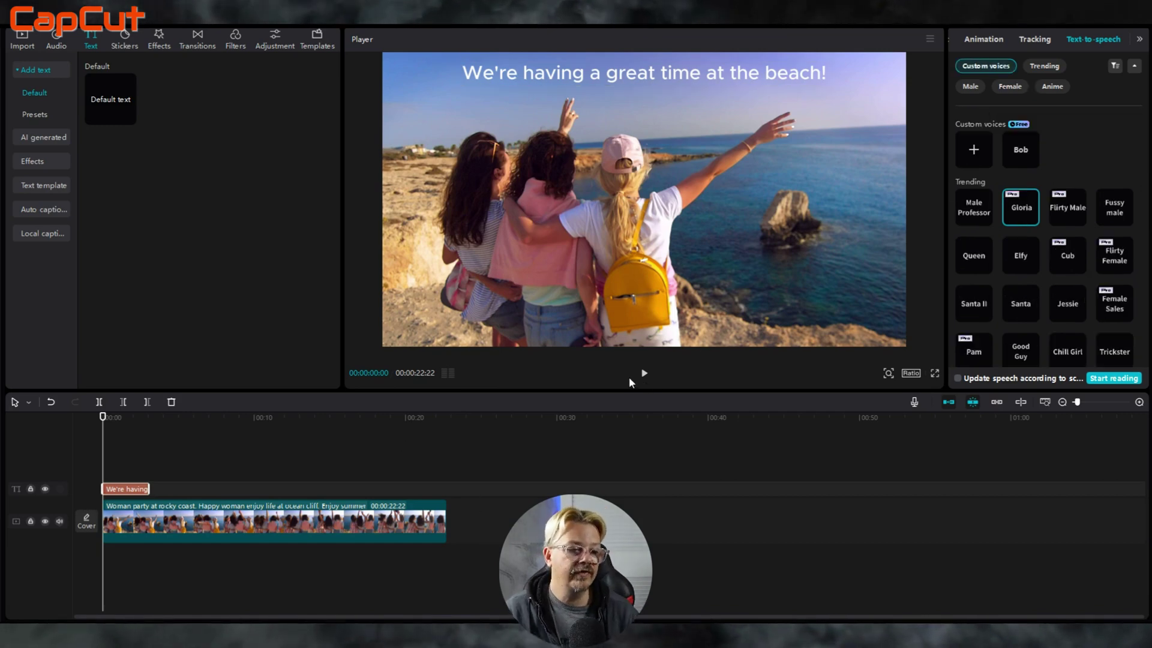
pyautogui.click(1117, 378)
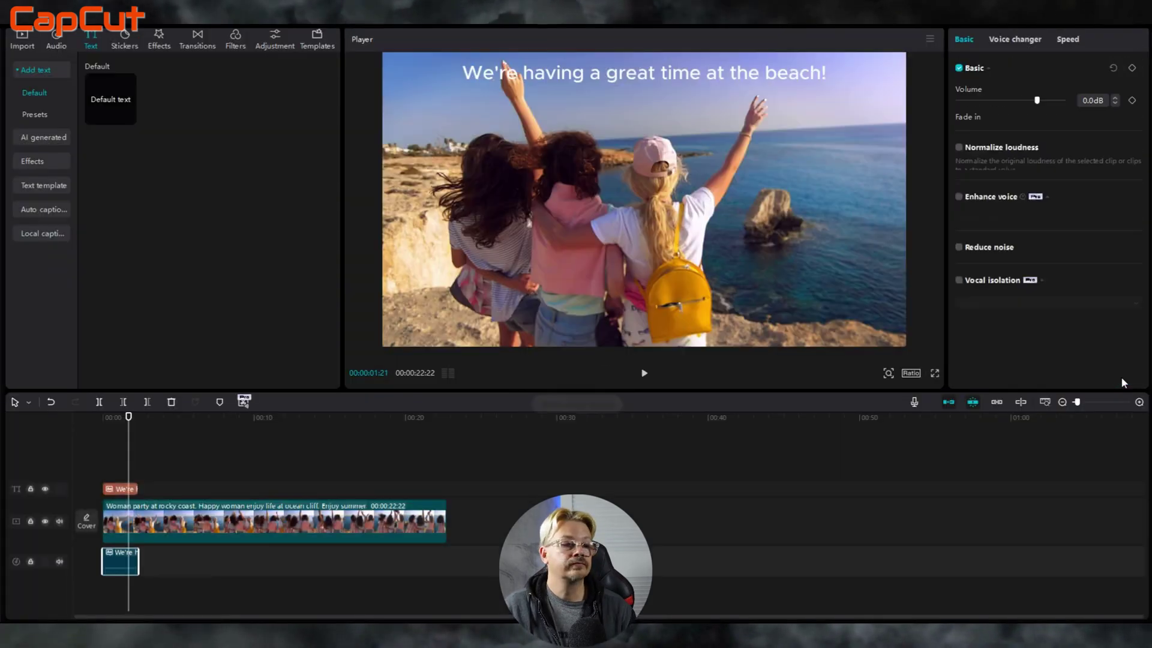
# Step: Play the opening of the video twice to check the narration of the "We're having a fabulous time at the beach!" text
pyautogui.click(644, 373)
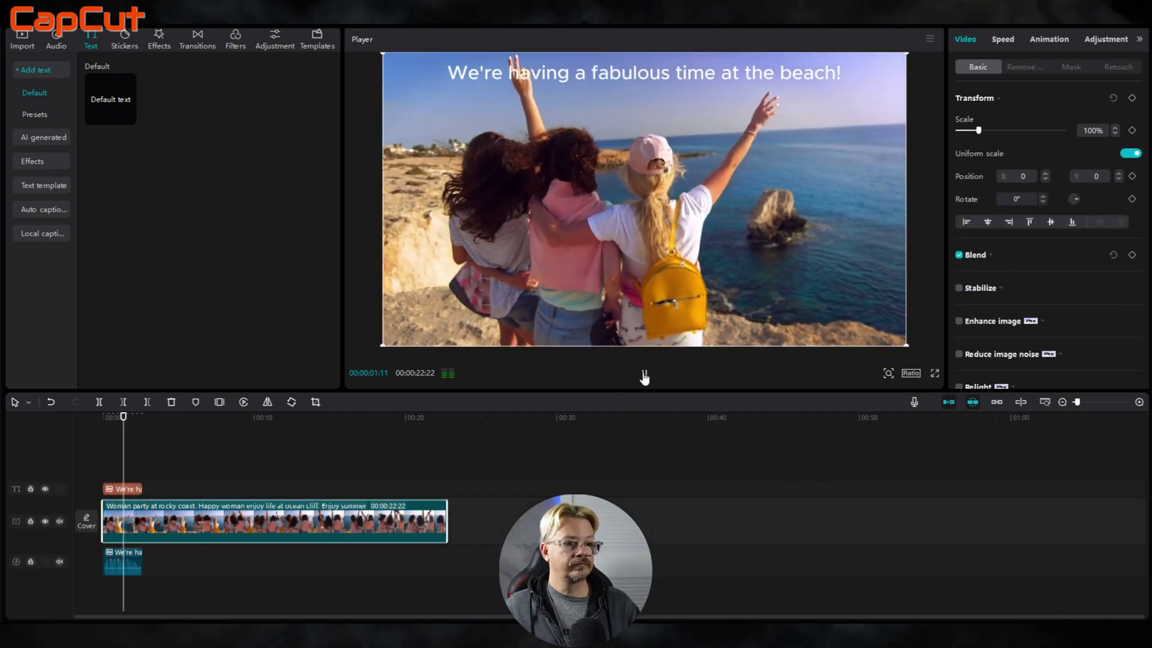
pyautogui.click(644, 374)
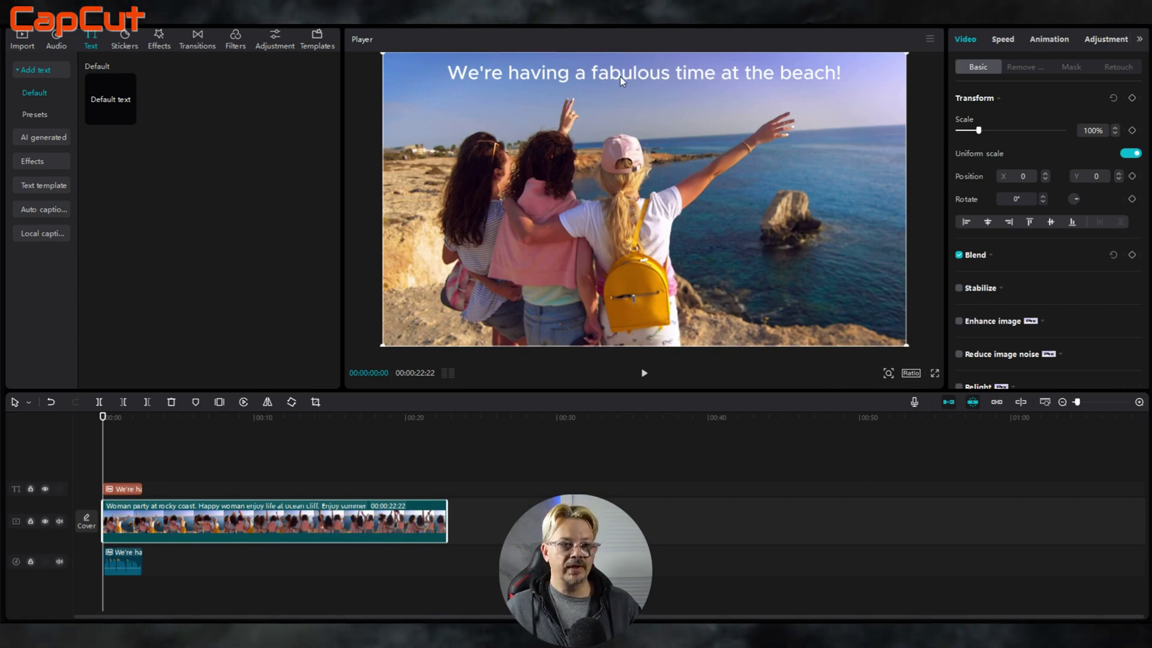
pyautogui.click(645, 374)
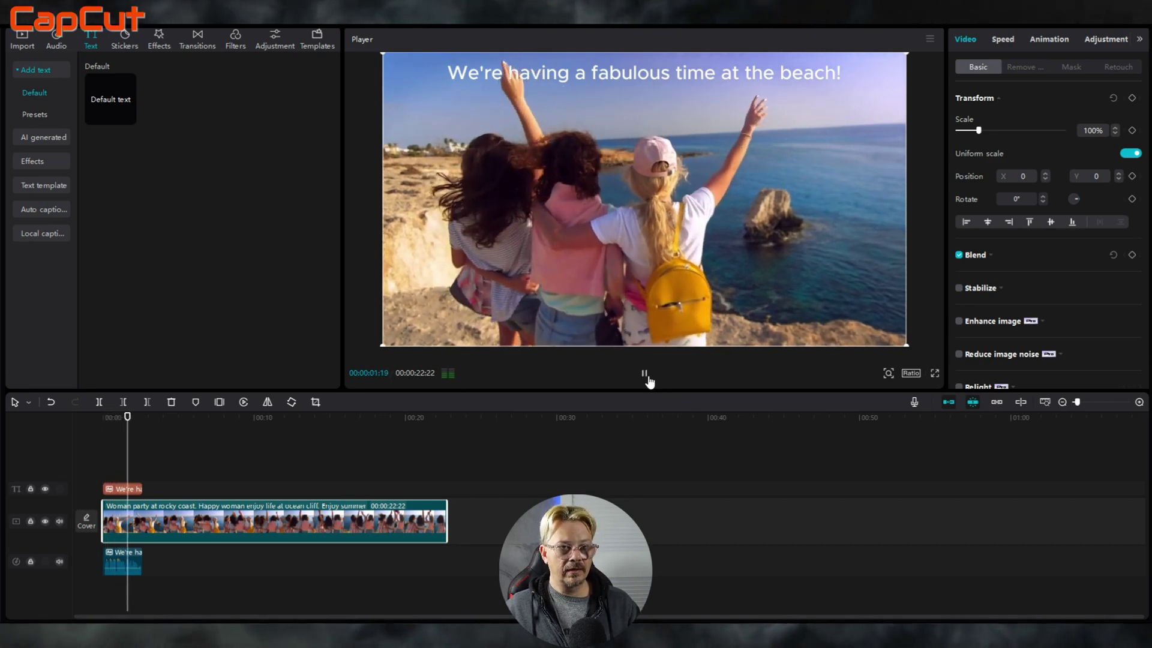
pyautogui.click(645, 374)
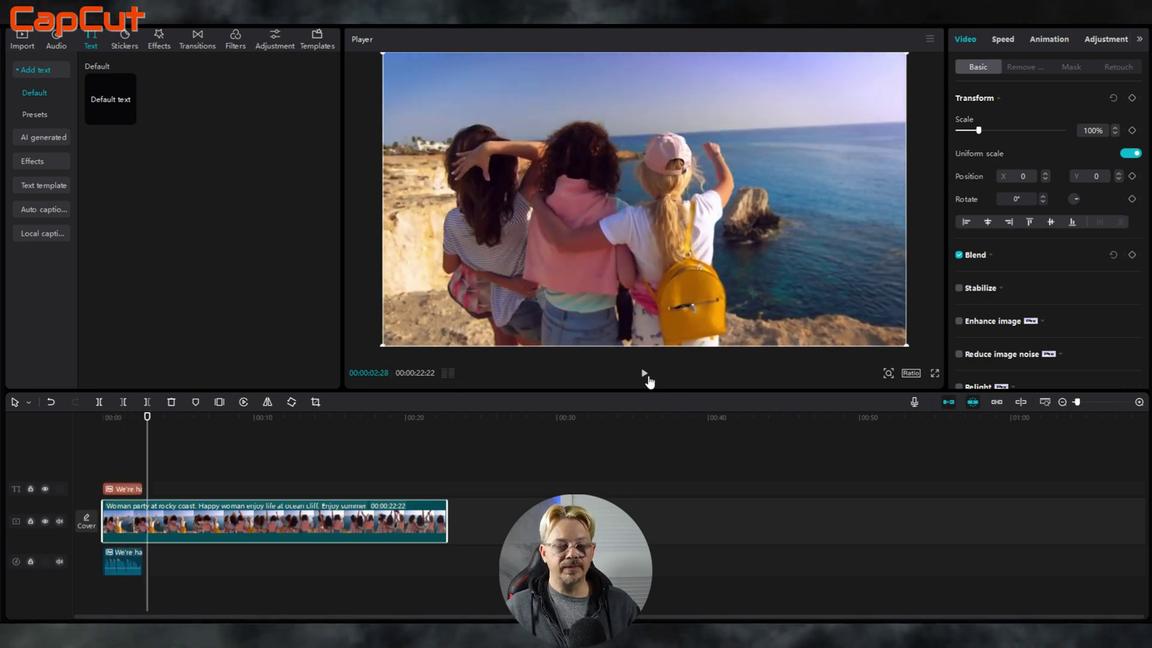